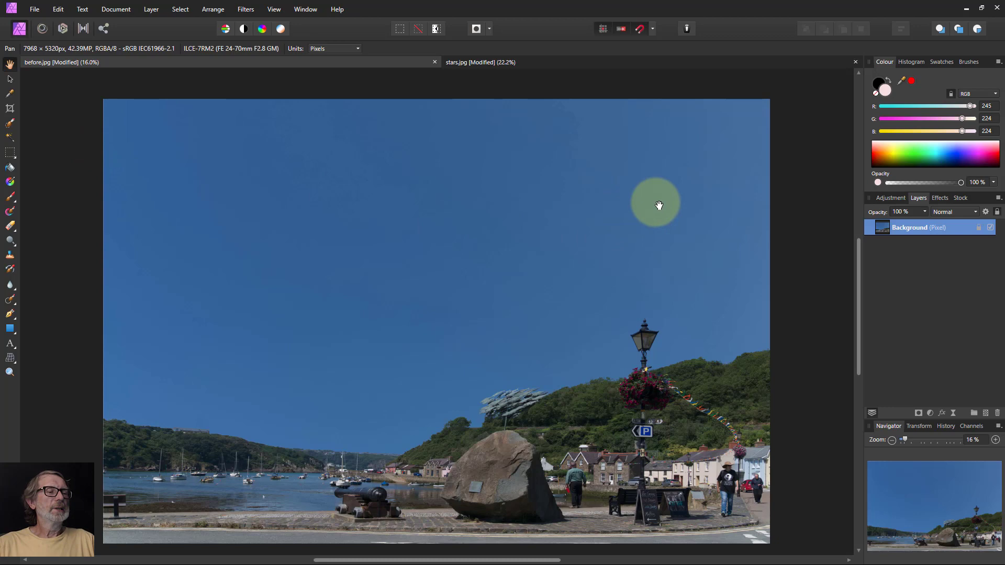
Step: Switch to the stars.jpg photo and select the entire star image
click(615, 62)
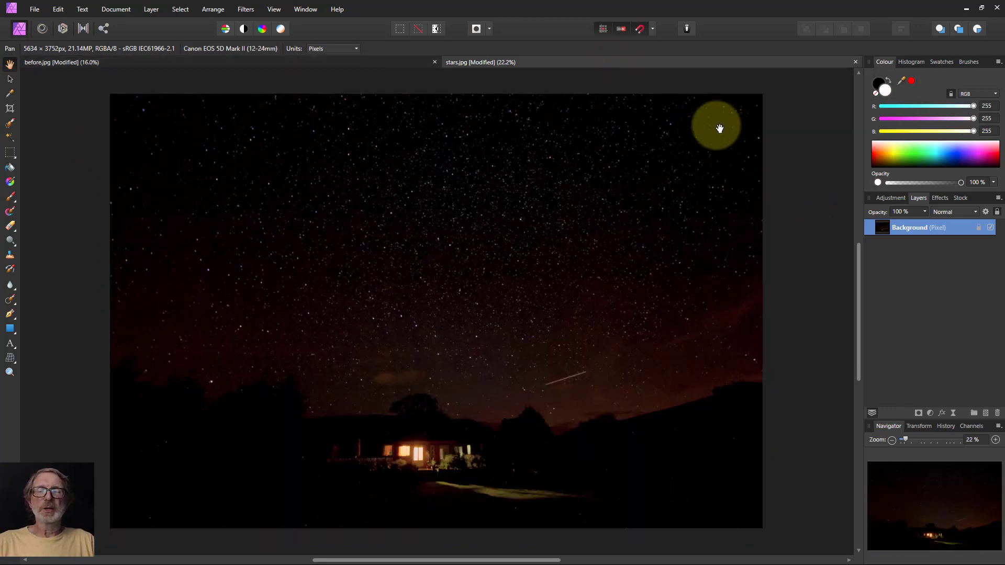
key(ctrl+a)
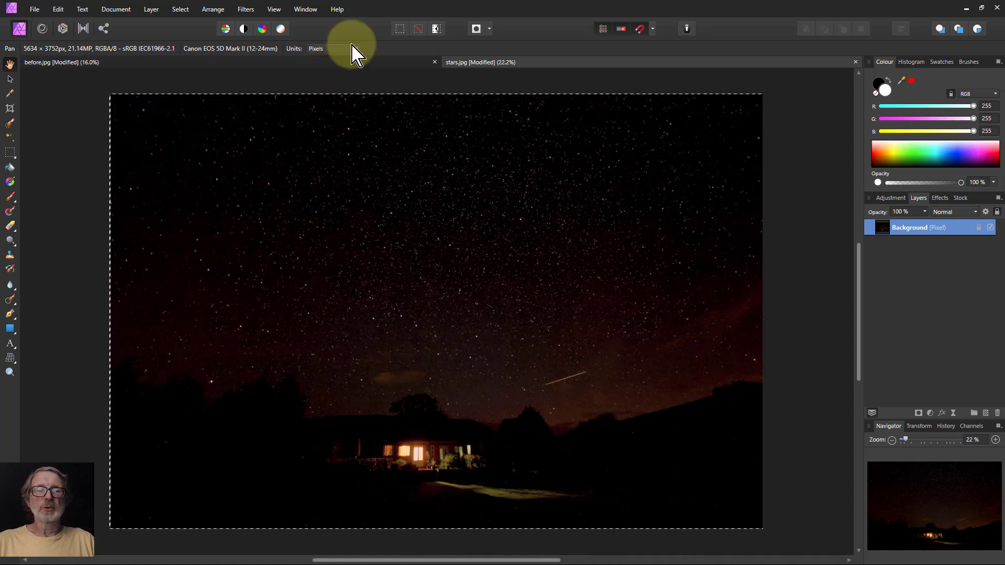
Step: Paste the stars into the harbour photo as a new layer blended with Lighten
click(343, 65)
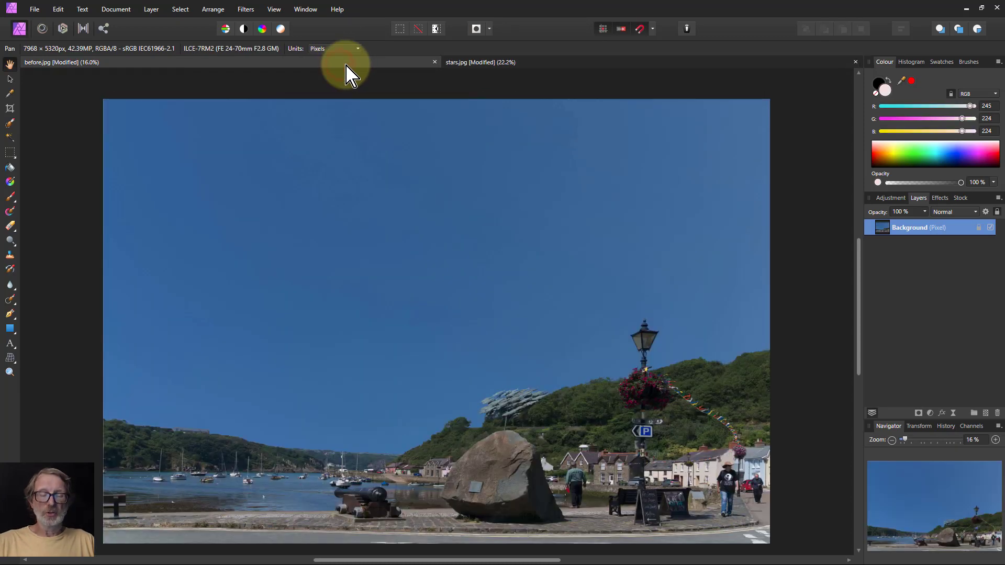
key(ctrl+v)
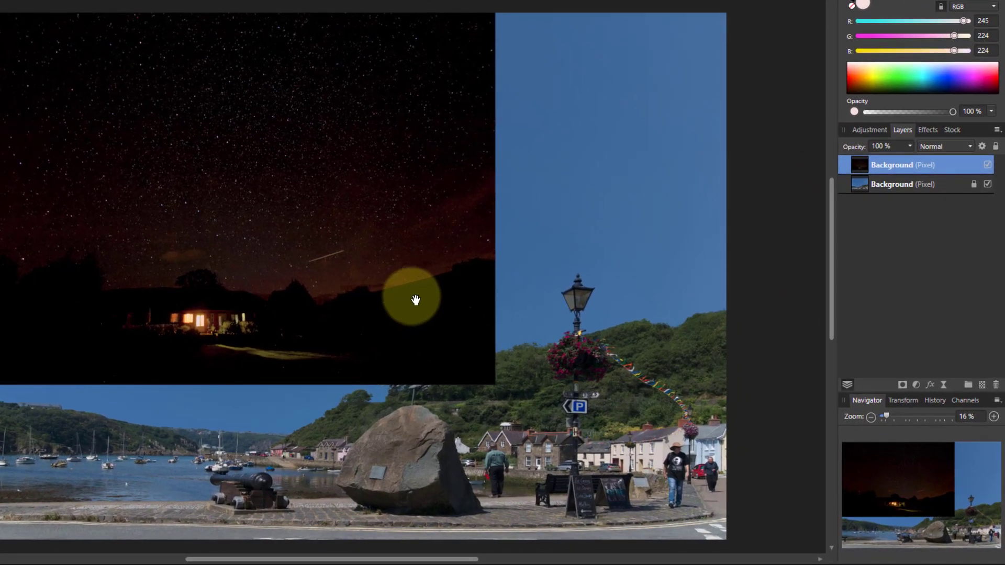
click(943, 143)
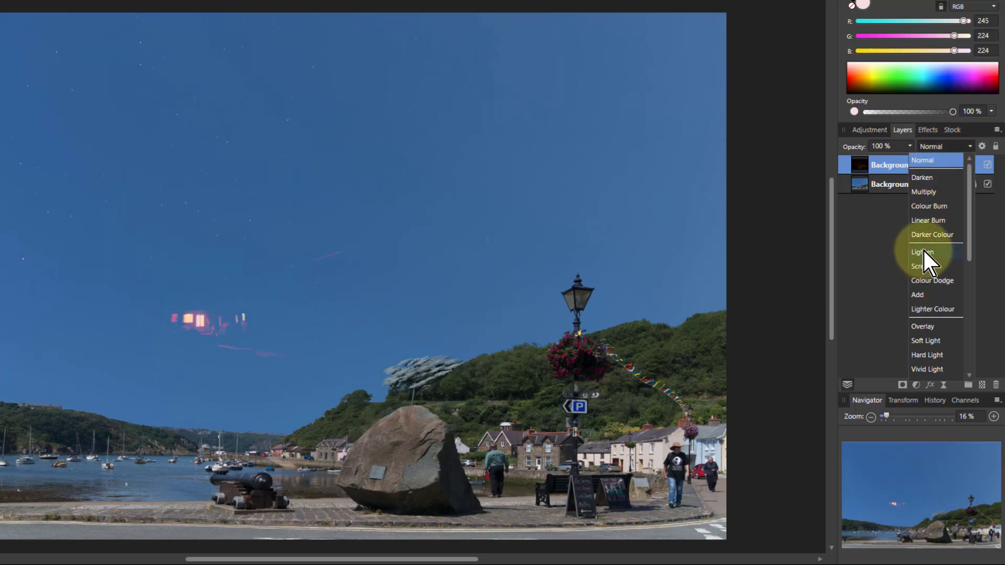
click(922, 251)
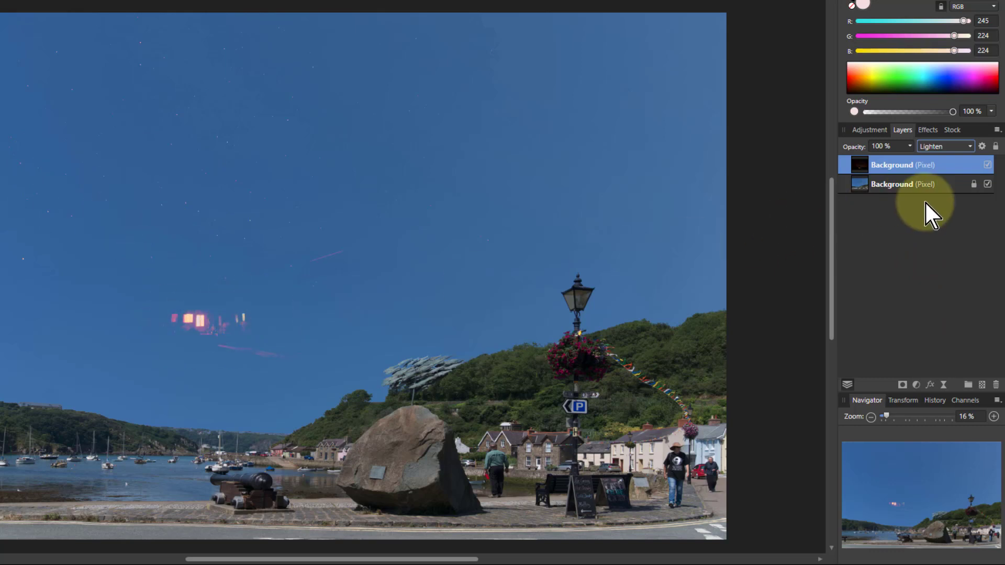
Step: Scale the star layer with the Move tool to fill the whole harbour canvas, hiding the harbour layer while scaling
click(988, 184)
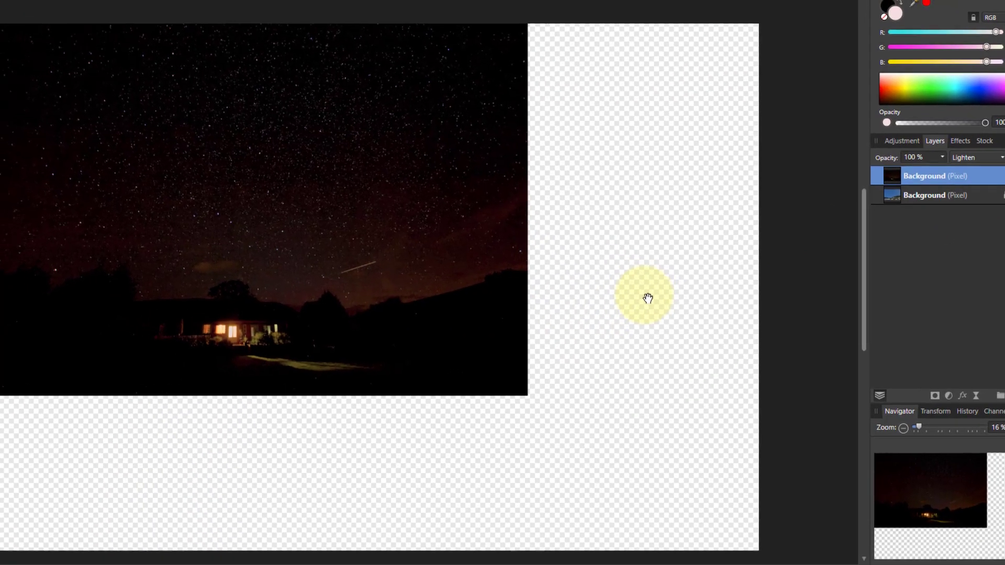
scroll(602, 298, down, 4)
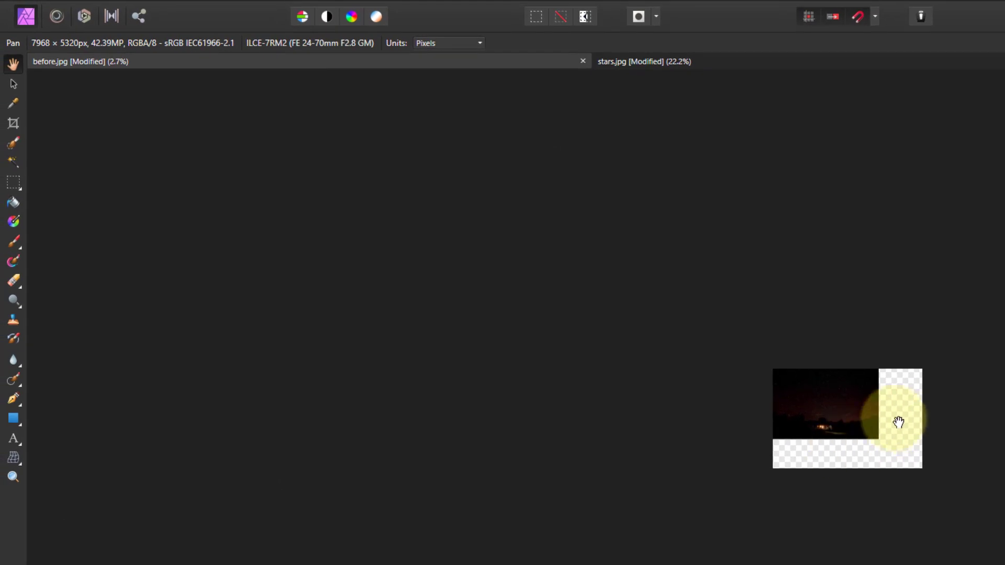
click(13, 85)
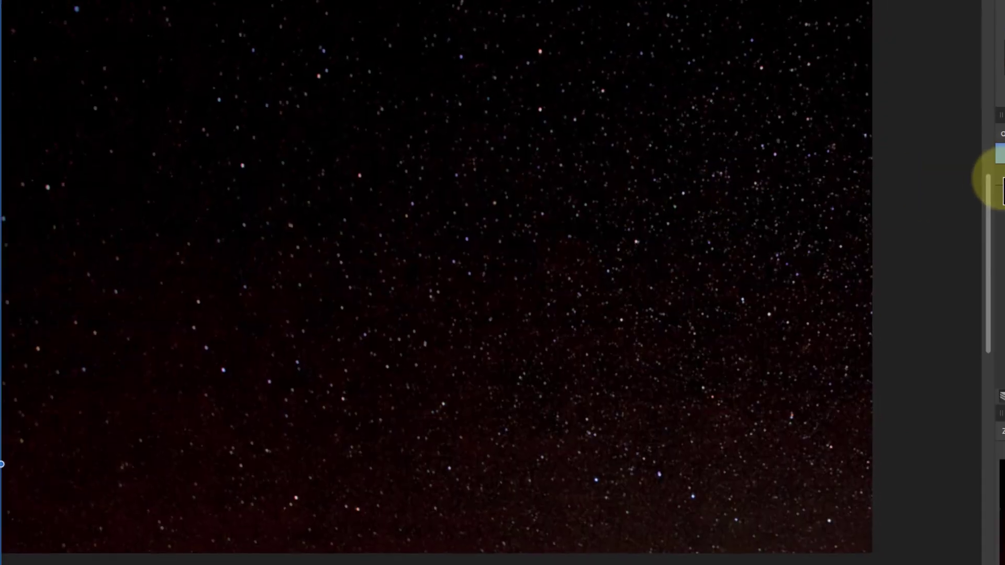
click(989, 209)
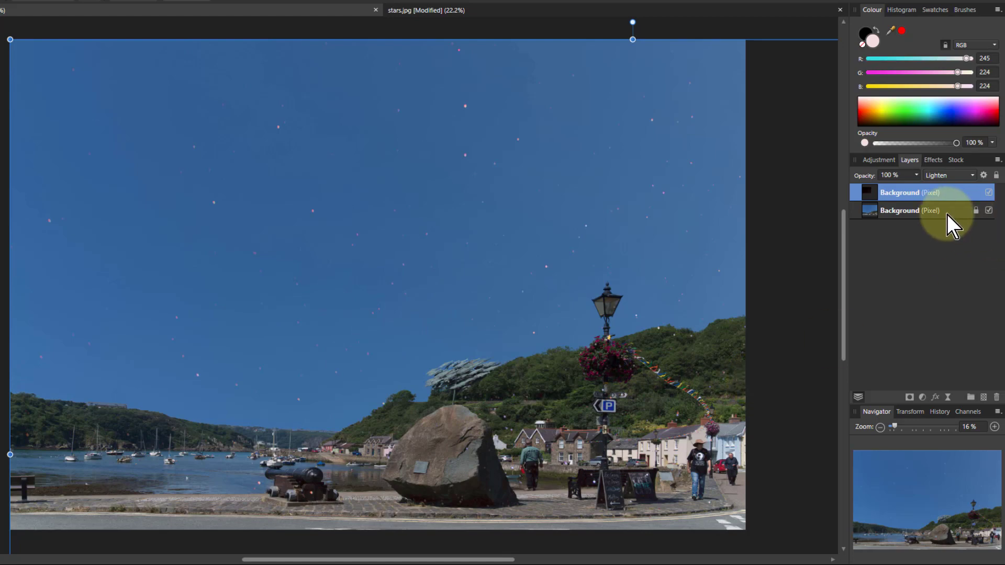
Step: On the harbour layer, paint a Selection Brush selection over the entire sky down to the hills
click(873, 210)
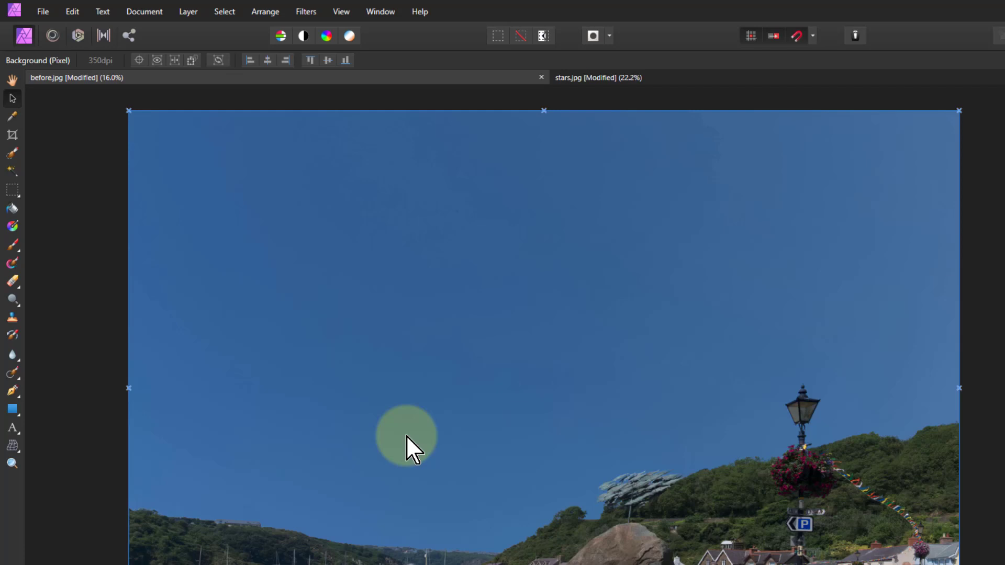
click(12, 153)
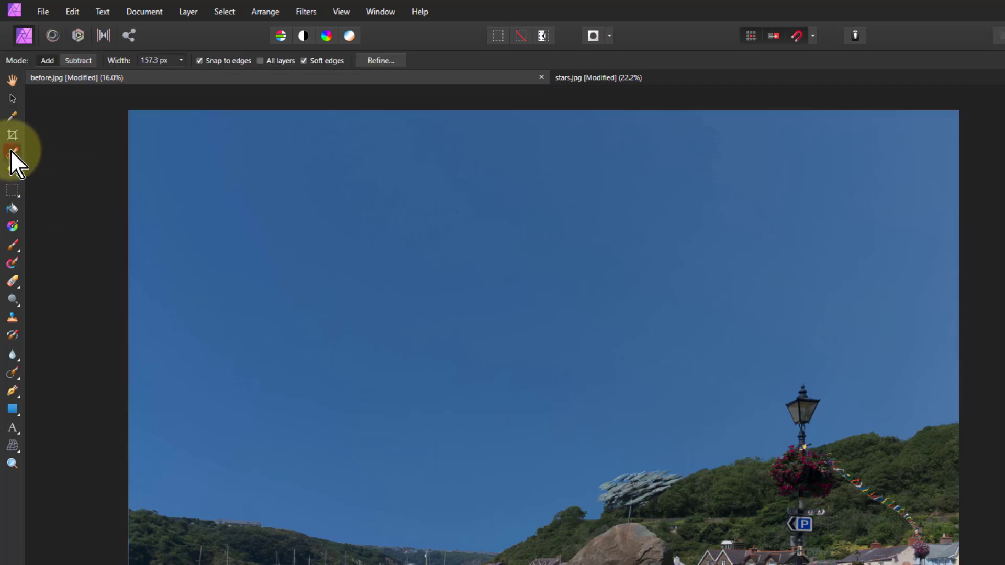
mouse_move(140, 473)
mouse_down()
mouse_move(206, 495)
mouse_move(339, 498)
mouse_move(411, 522)
mouse_move(494, 521)
mouse_move(572, 475)
mouse_move(597, 444)
mouse_move(764, 428)
mouse_move(751, 404)
mouse_move(814, 340)
mouse_move(849, 361)
mouse_move(851, 407)
mouse_move(896, 377)
mouse_move(913, 283)
mouse_up()
drag(765, 205, 339, 319)
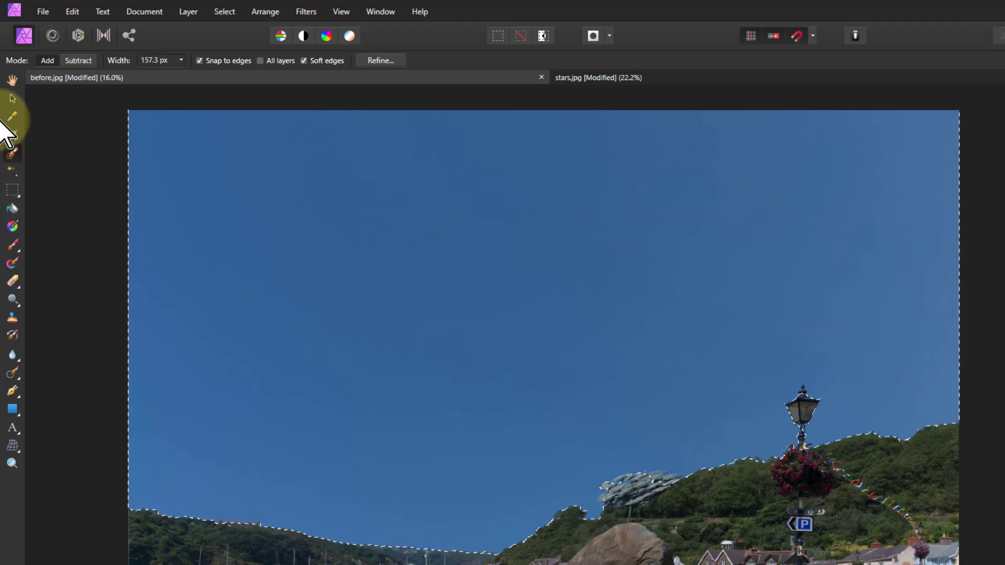
Step: Refine the sky selection with the Matte brush along the hill edge and lamp post, then apply it
click(381, 60)
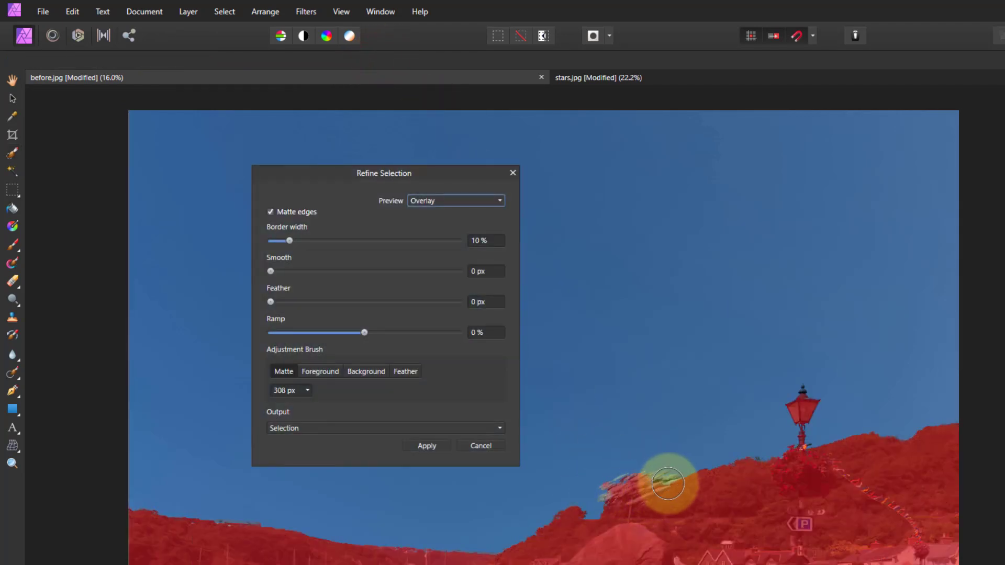
mouse_move(667, 483)
mouse_down()
mouse_move(621, 482)
mouse_move(702, 482)
mouse_up()
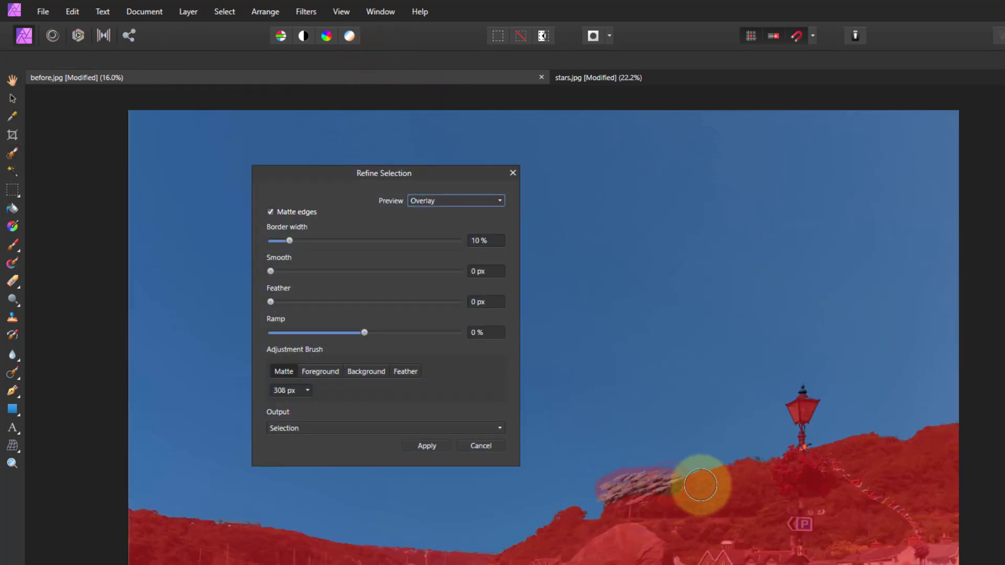
mouse_move(811, 387)
mouse_down()
mouse_move(744, 461)
mouse_move(755, 461)
mouse_move(719, 469)
mouse_move(785, 466)
mouse_up()
click(427, 445)
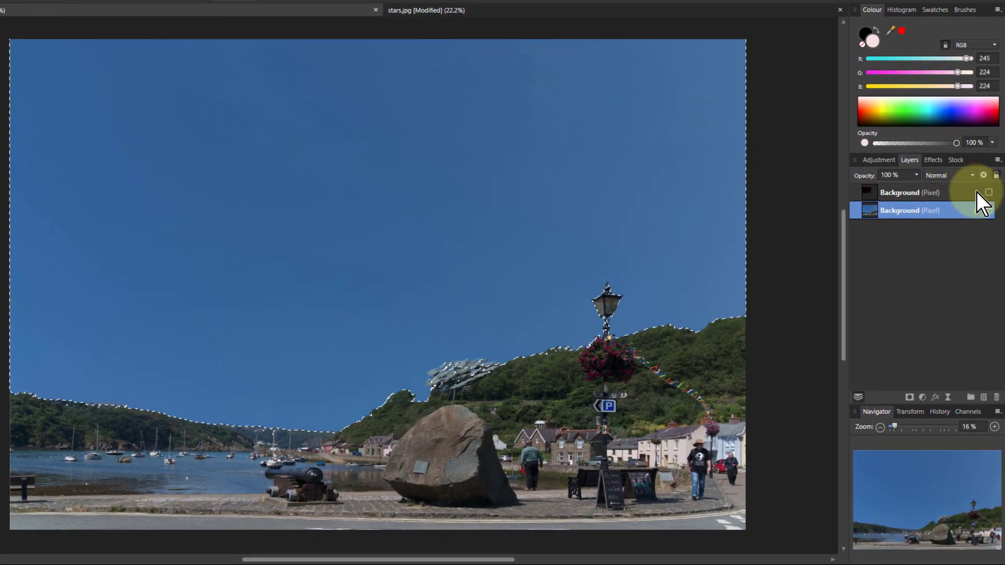
Step: Show the star layer and mask it with the sky selection, then select the harbour layer
click(988, 192)
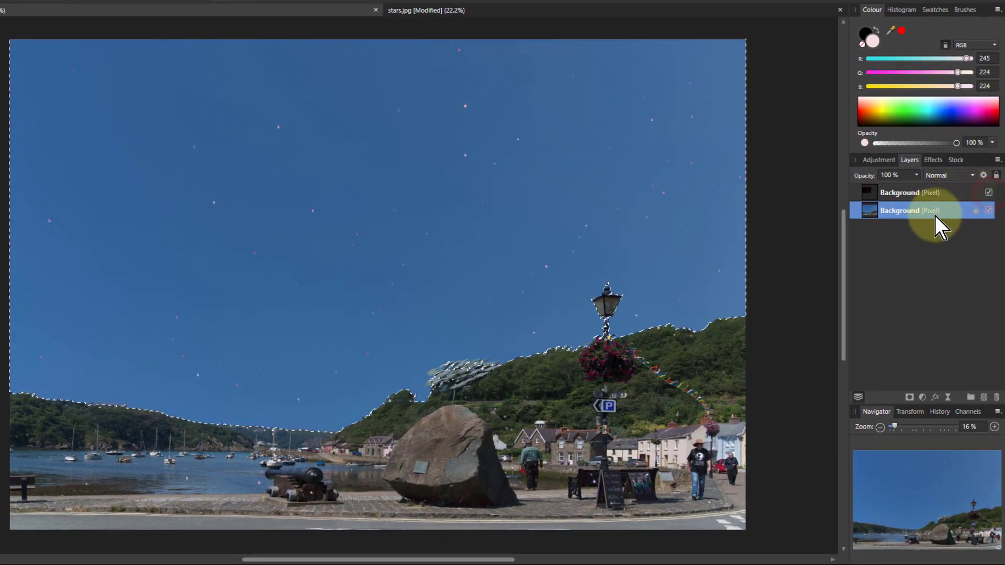
click(890, 194)
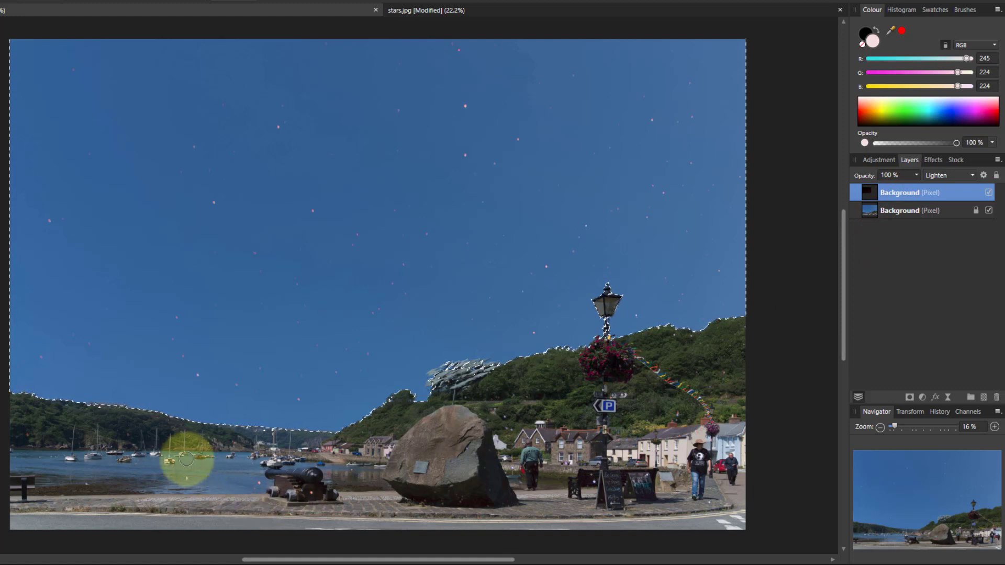
click(909, 397)
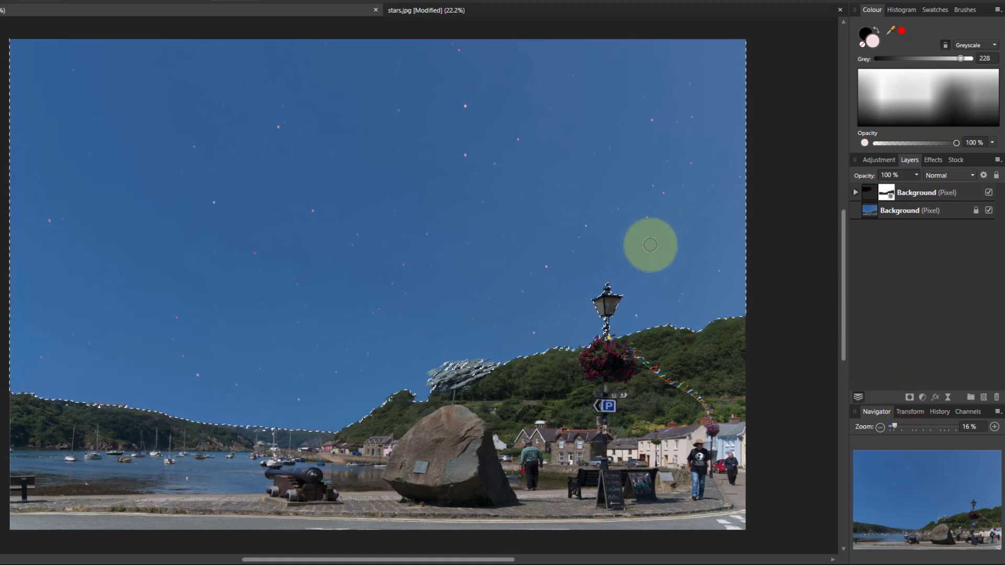
click(871, 198)
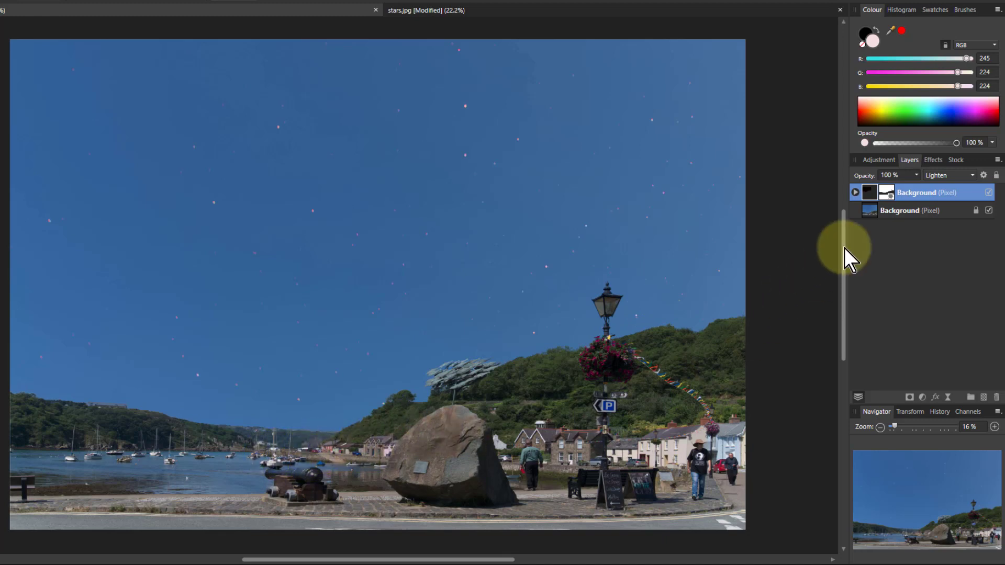
click(878, 209)
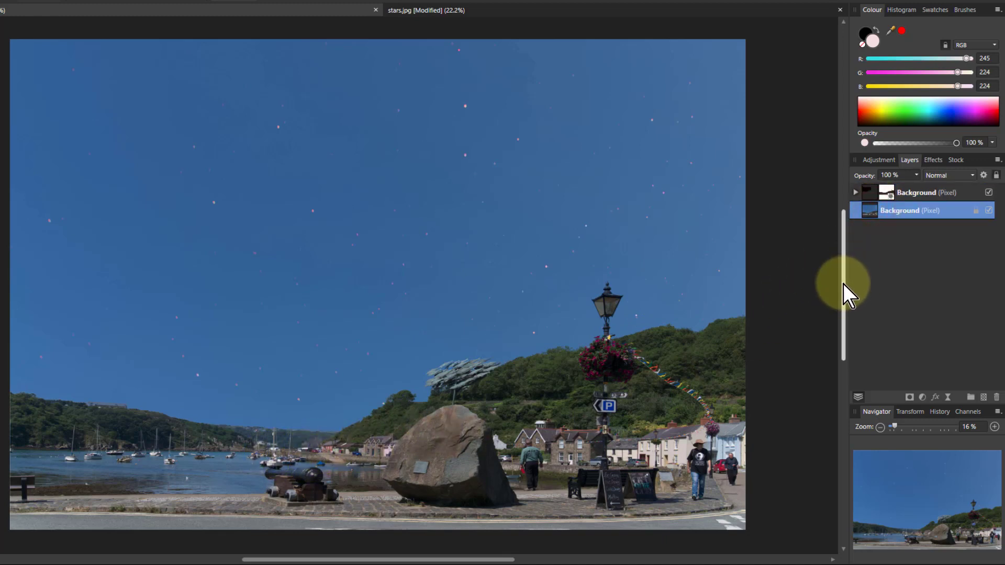
Step: Add a Curves adjustment to the harbour layer, pull its midpoint down, and blend it as Luminosity
click(924, 397)
click(838, 257)
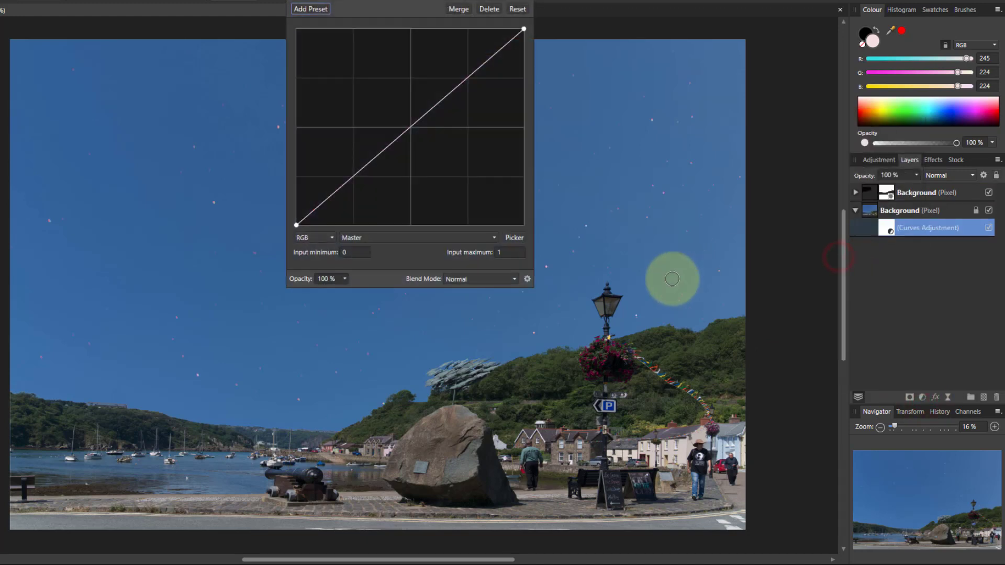
drag(413, 127, 453, 152)
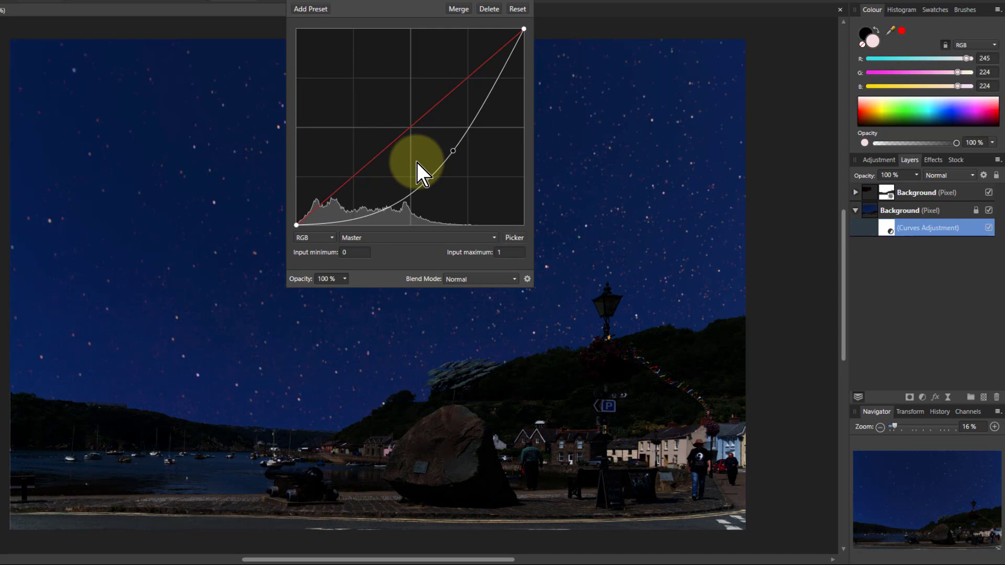
click(514, 237)
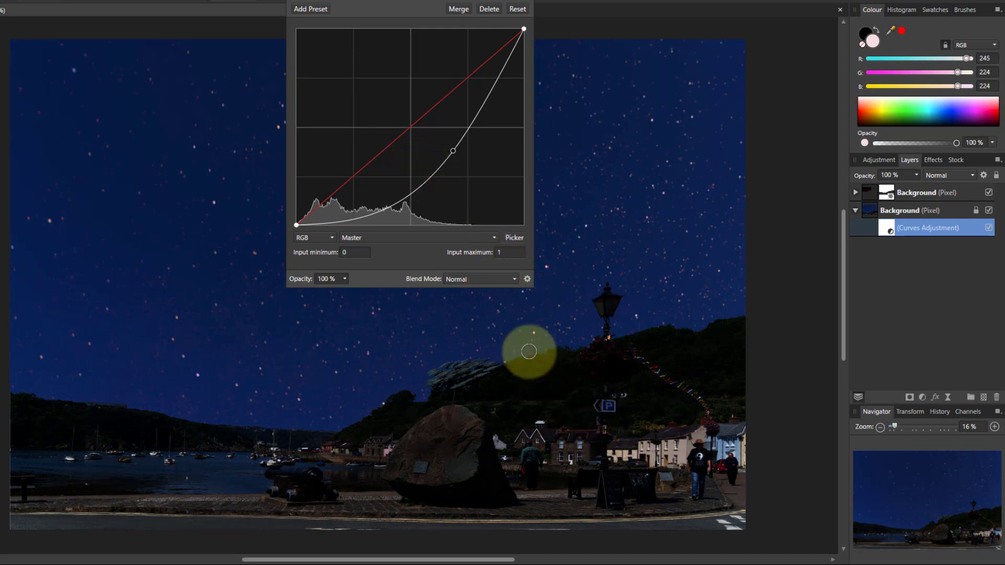
click(480, 282)
scroll(470, 432, down, 3)
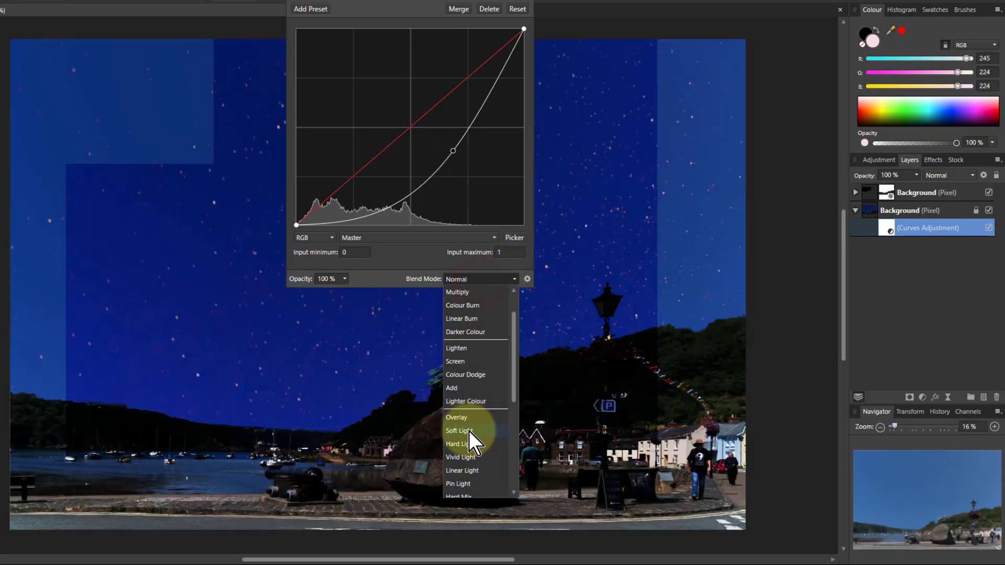
scroll(469, 451, down, 2)
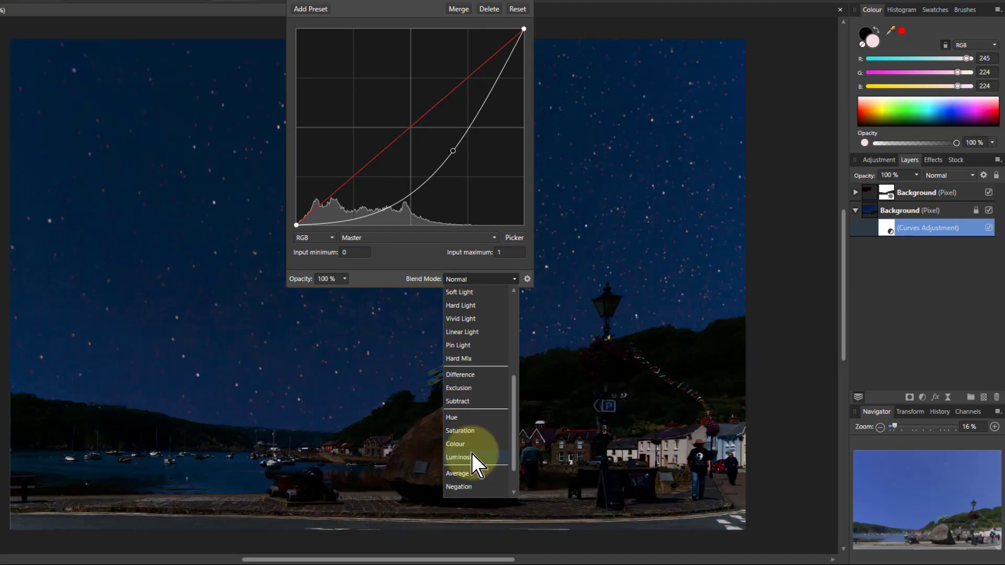
click(461, 460)
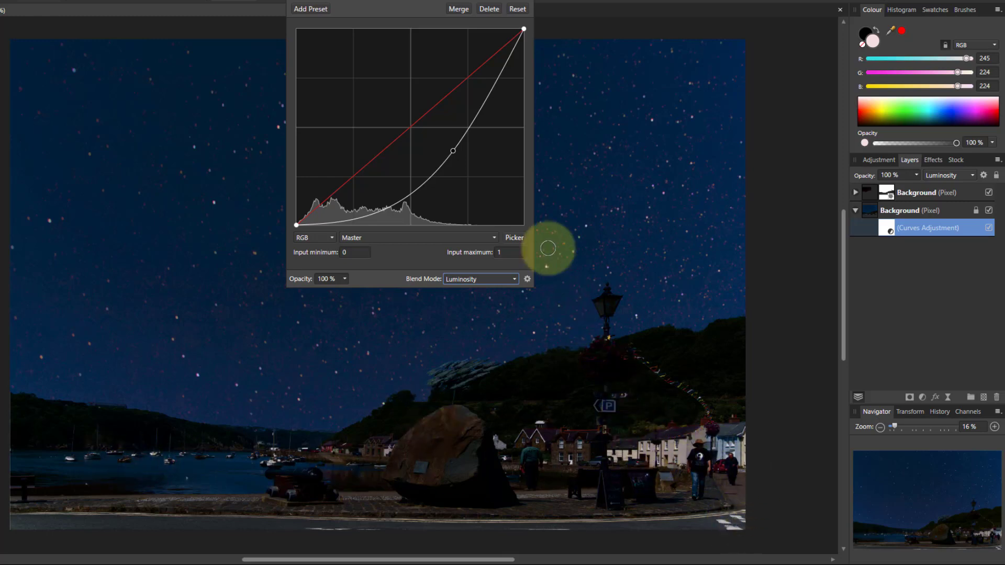
click(529, 1)
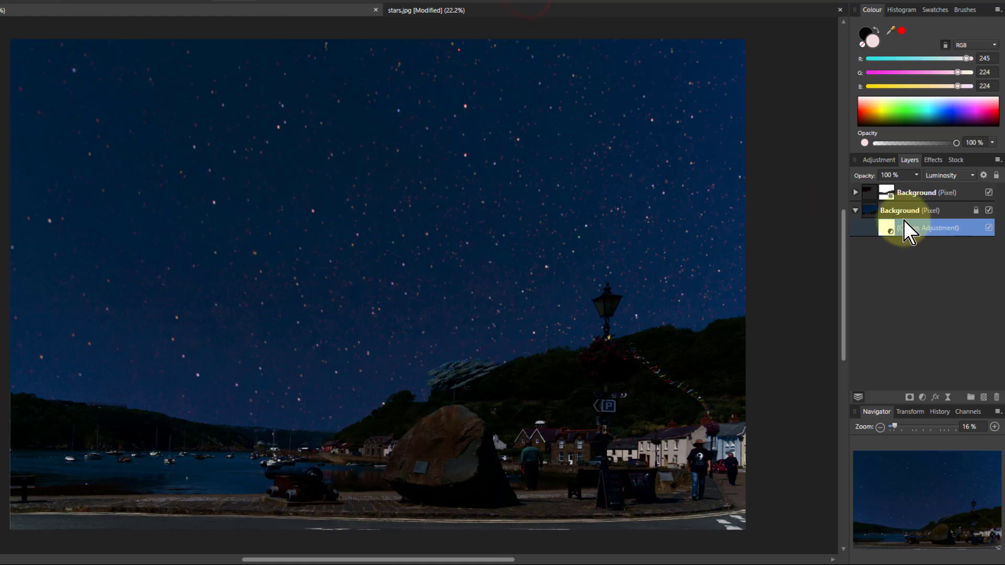
click(873, 212)
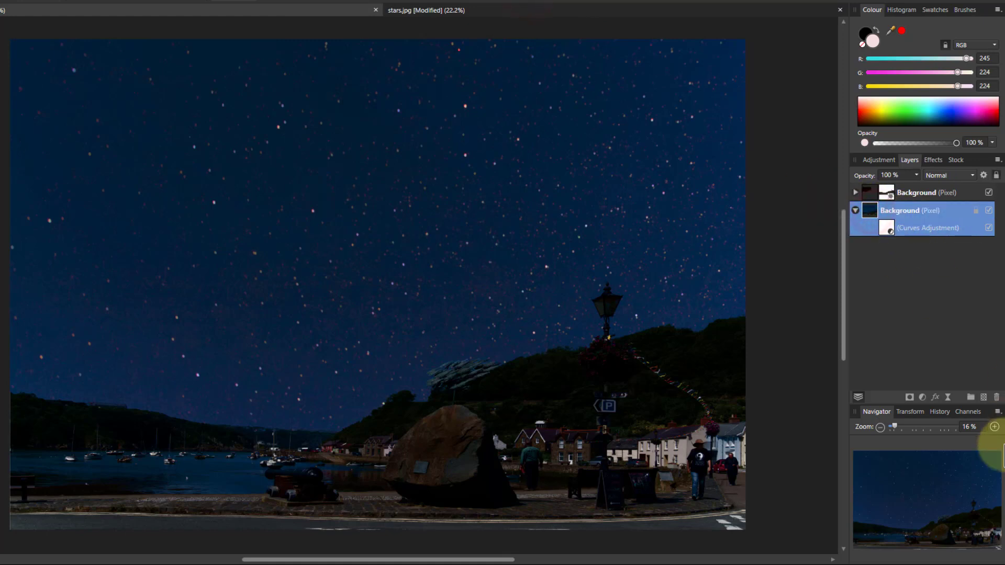
Step: Add a second Curves adjustment to the harbour layer with Luminosity blend mode
click(924, 398)
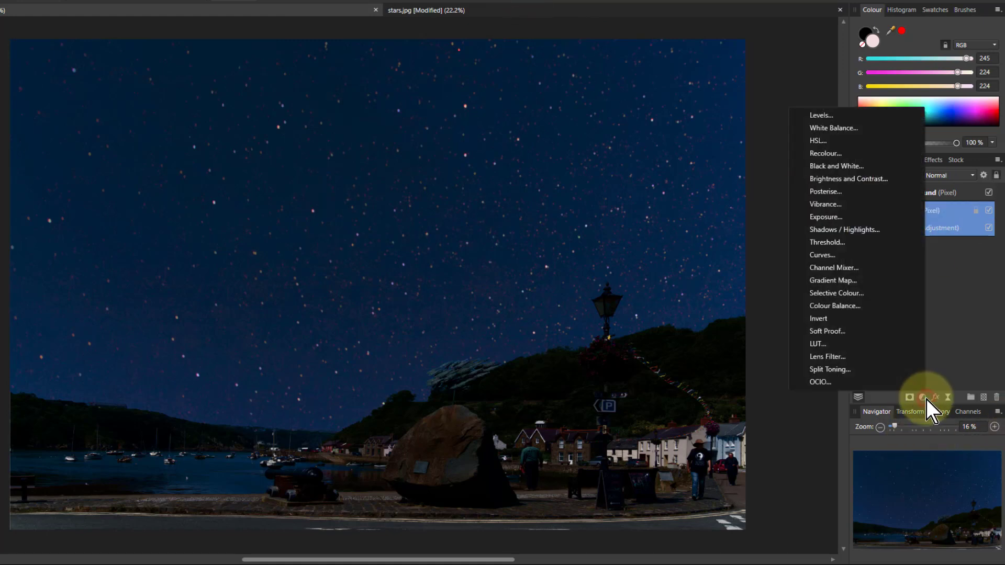
click(821, 255)
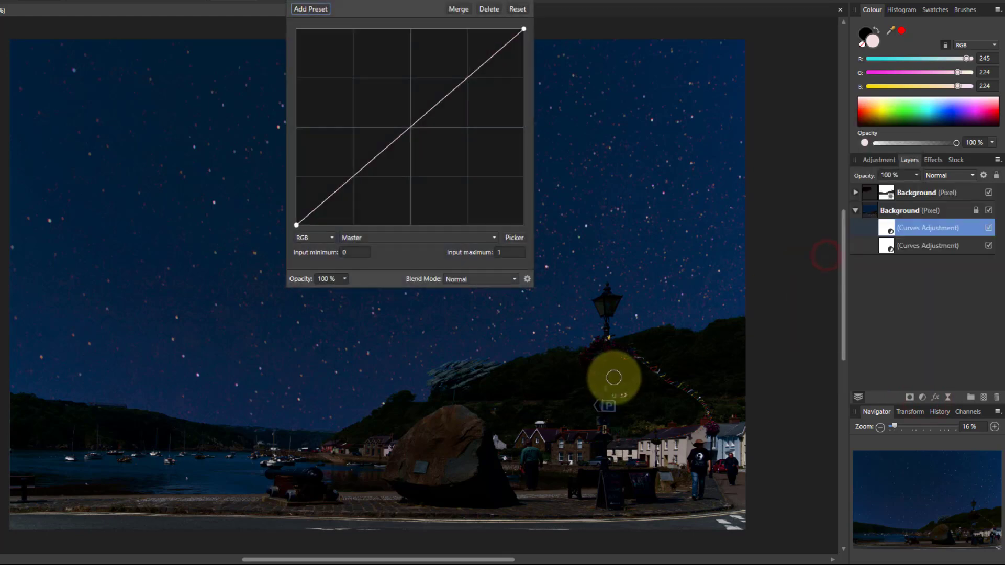
click(456, 278)
scroll(492, 442, down, 5)
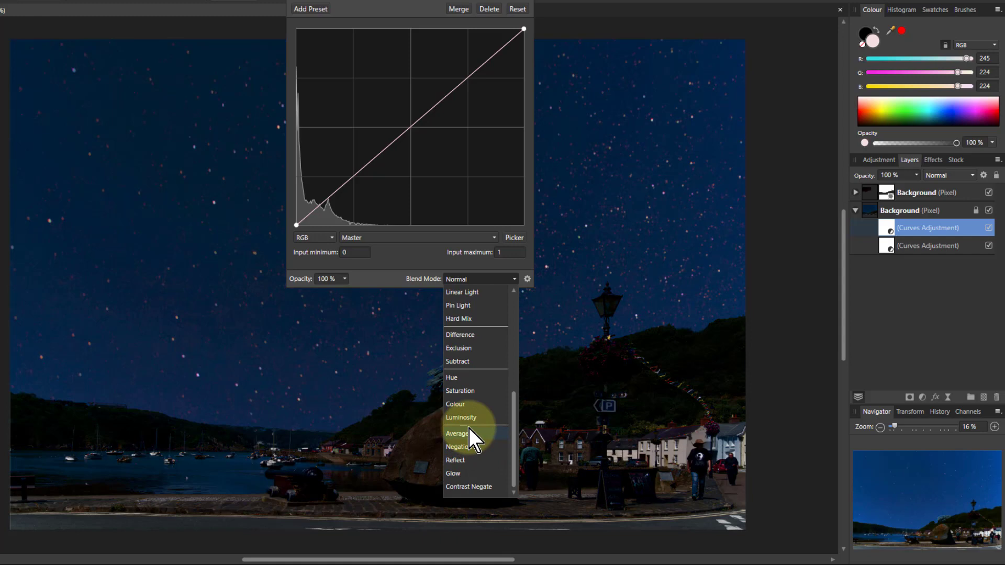
click(466, 418)
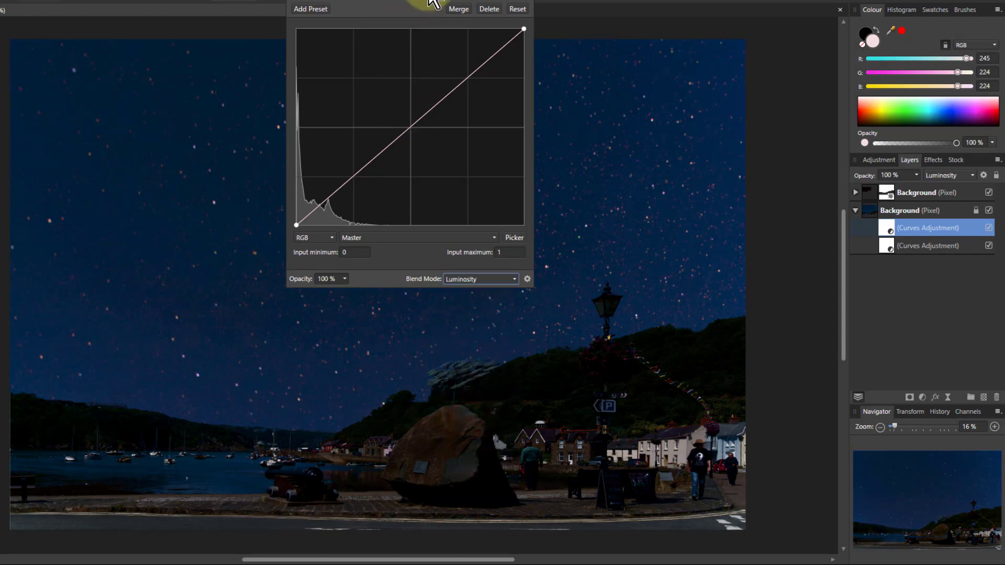
Step: Drag the curve's top point down and shape it into a low arch, toggling the adjustment to compare
drag(426, 1, 359, 112)
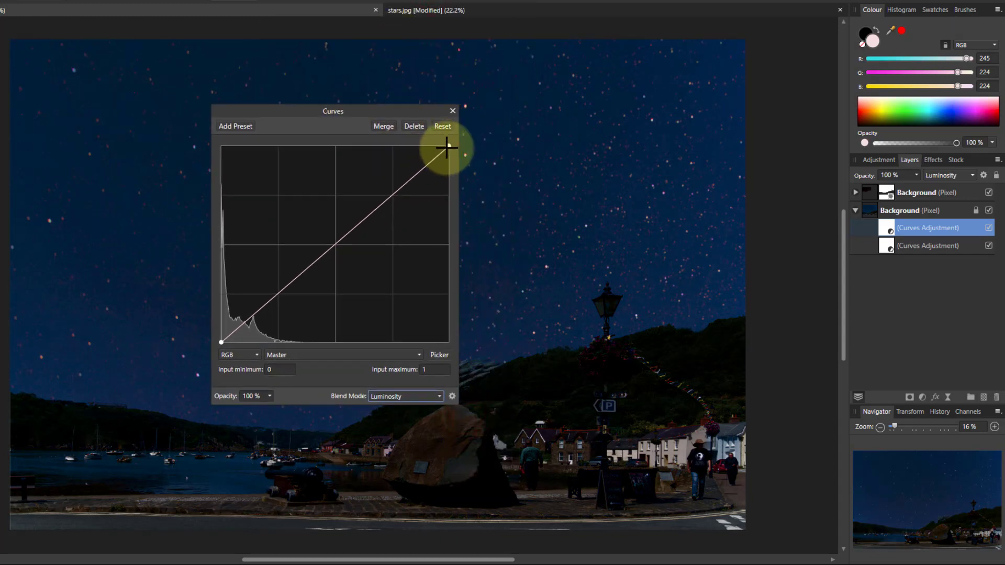
drag(449, 147, 473, 368)
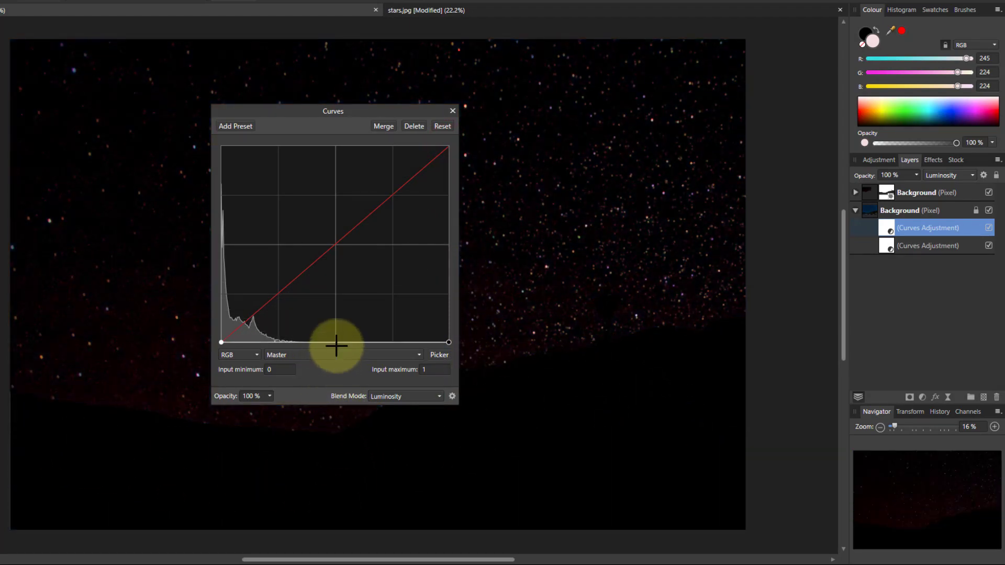
drag(334, 338, 334, 303)
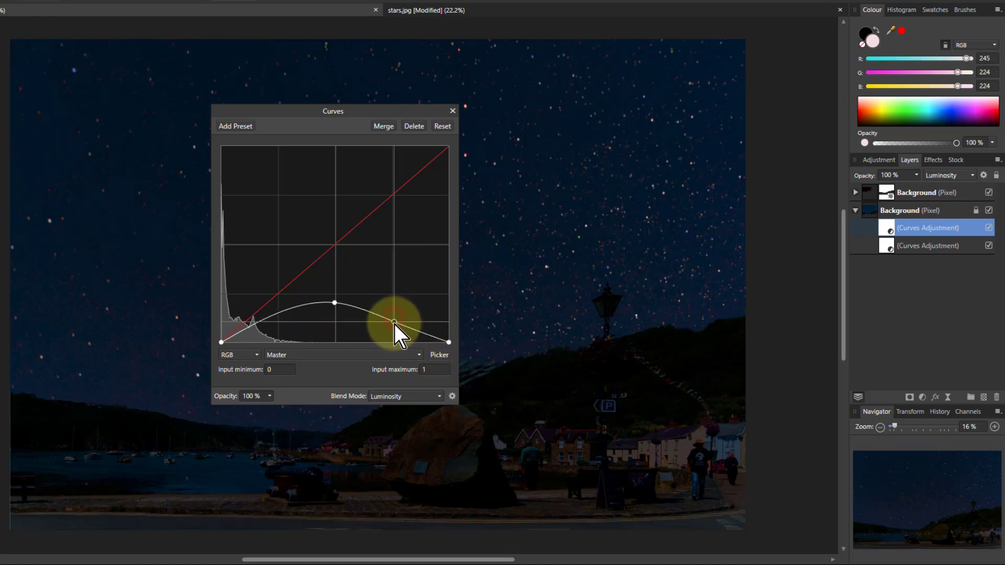
mouse_move(394, 321)
mouse_down()
mouse_move(389, 334)
mouse_move(398, 326)
mouse_up()
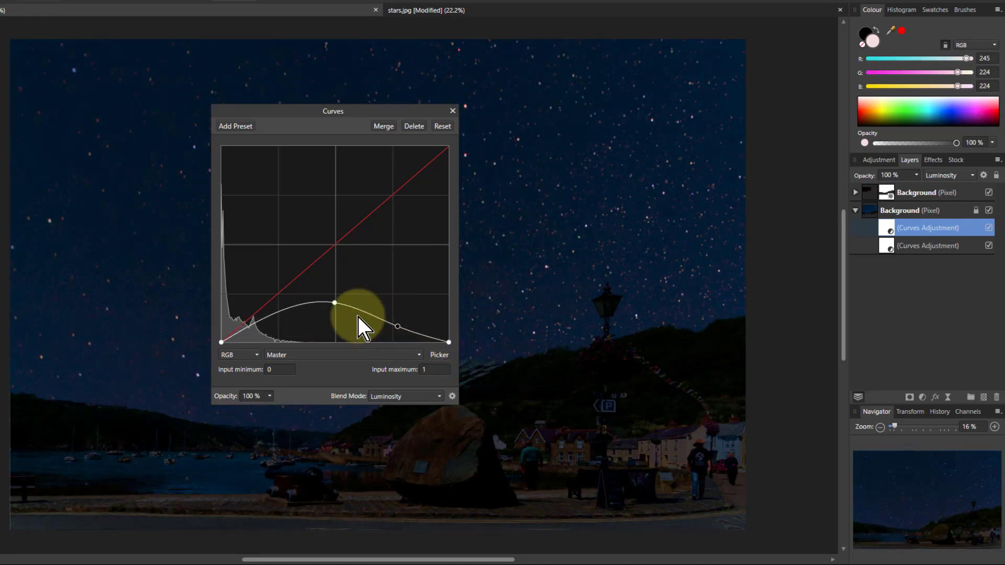
drag(338, 307, 340, 310)
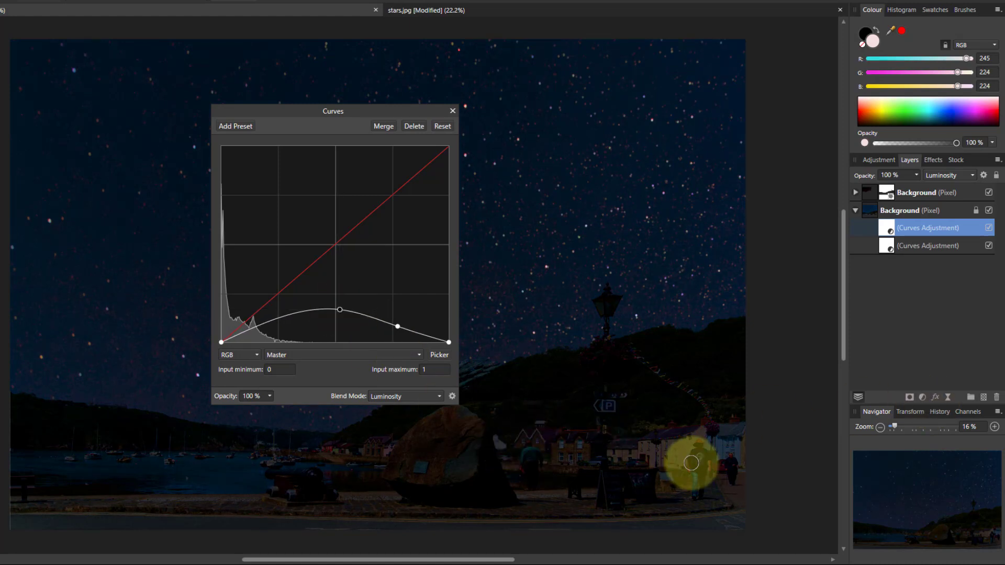
click(988, 228)
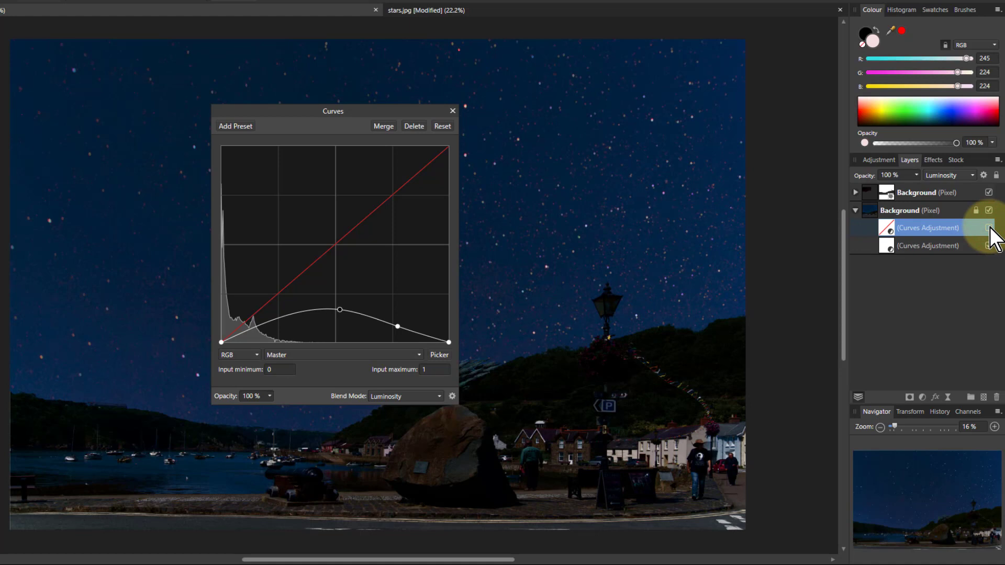
click(988, 228)
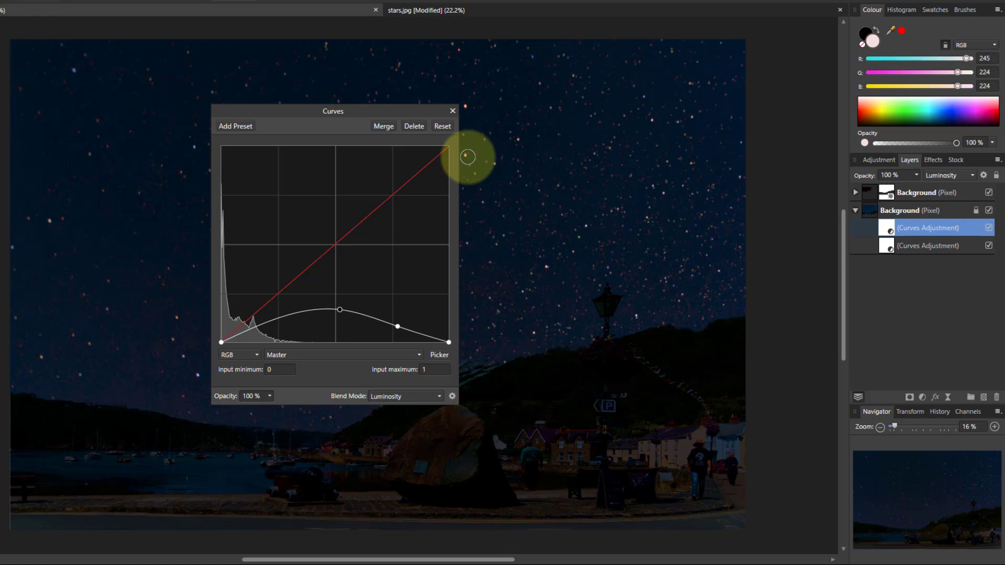
Step: Close the Curves settings and select the top star layer for a new adjustment
click(452, 112)
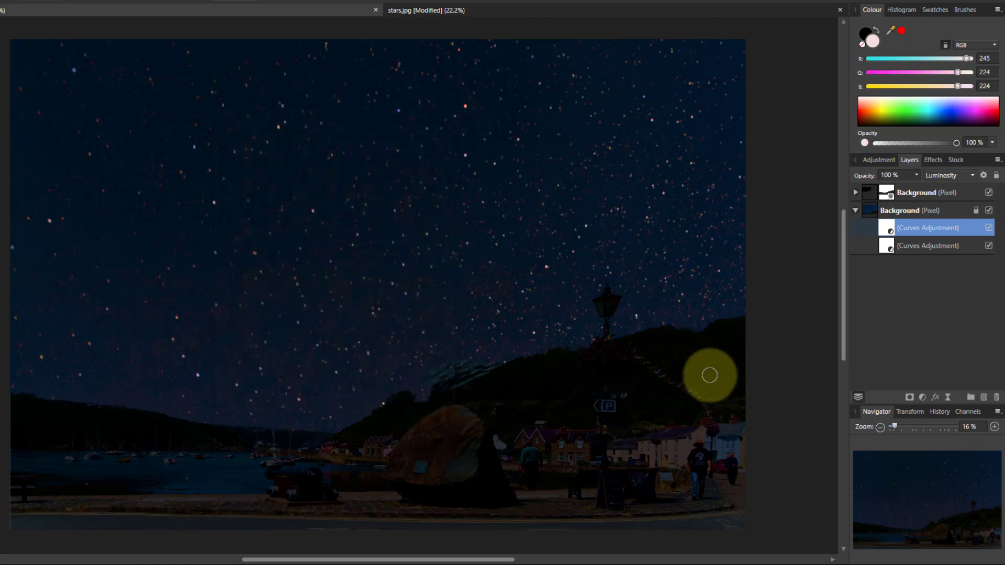
click(872, 213)
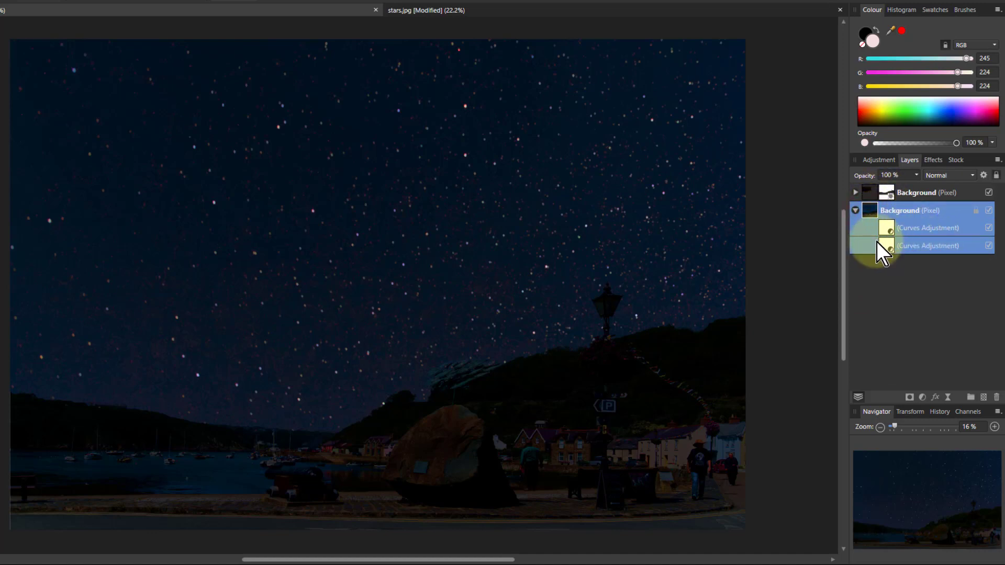
click(868, 193)
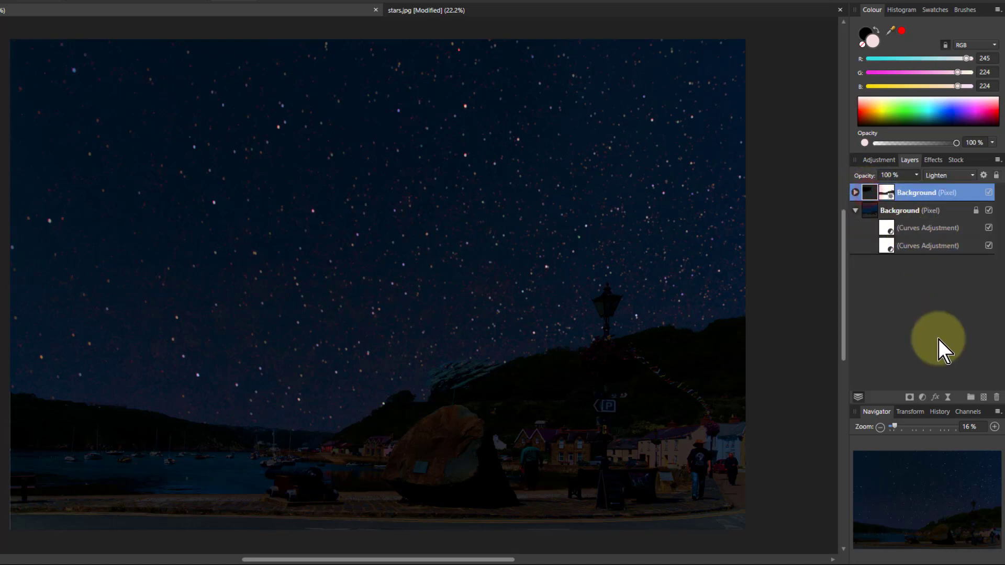
click(922, 399)
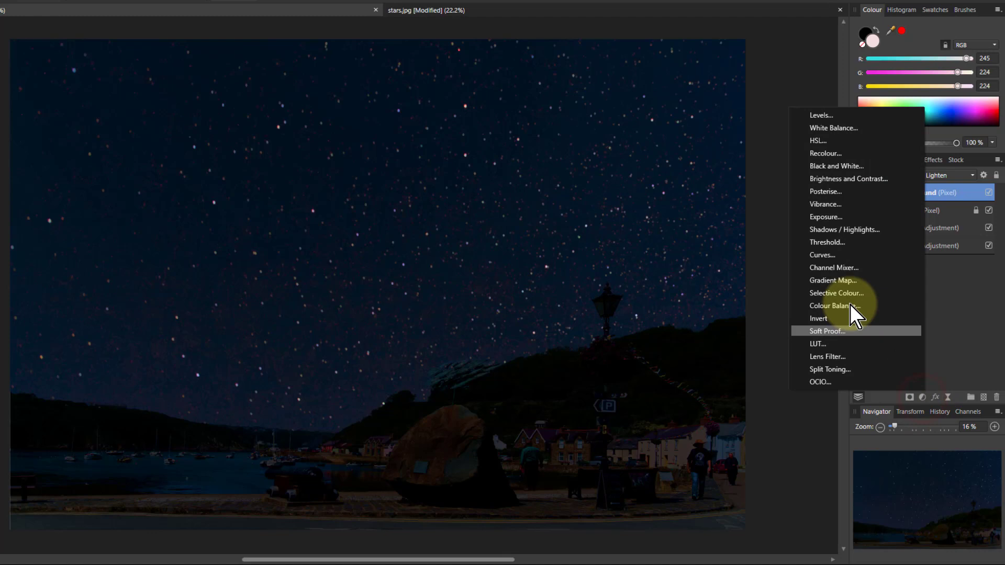
Step: Add a Black & White adjustment to the stars with Red at -200% and Yellow at 264%
click(839, 166)
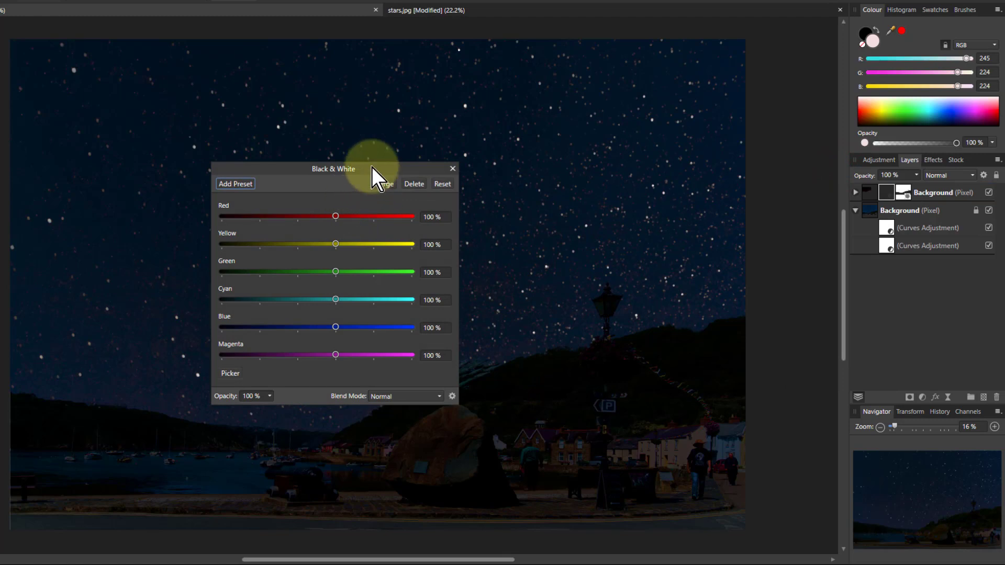
drag(371, 166, 641, 265)
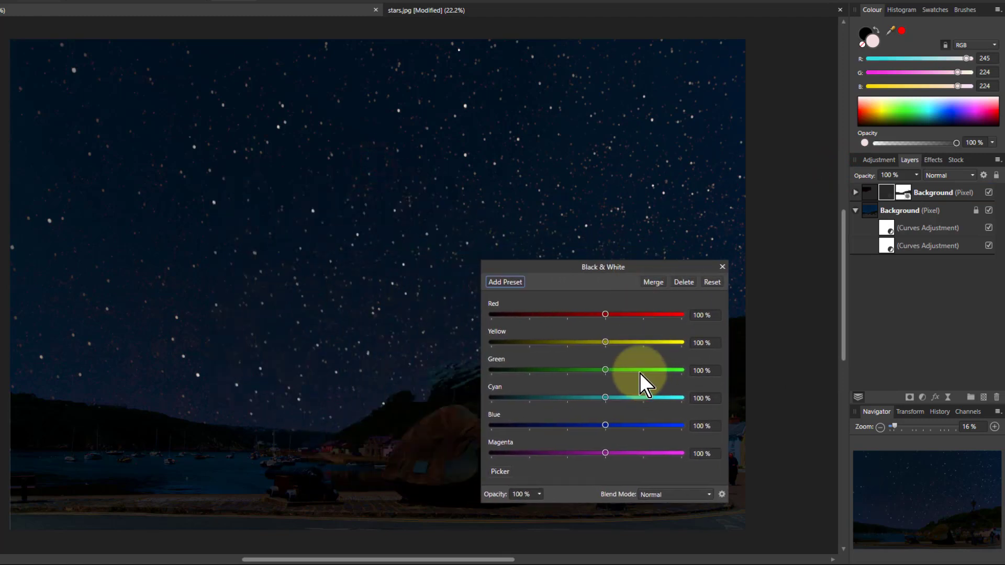
drag(604, 313, 474, 328)
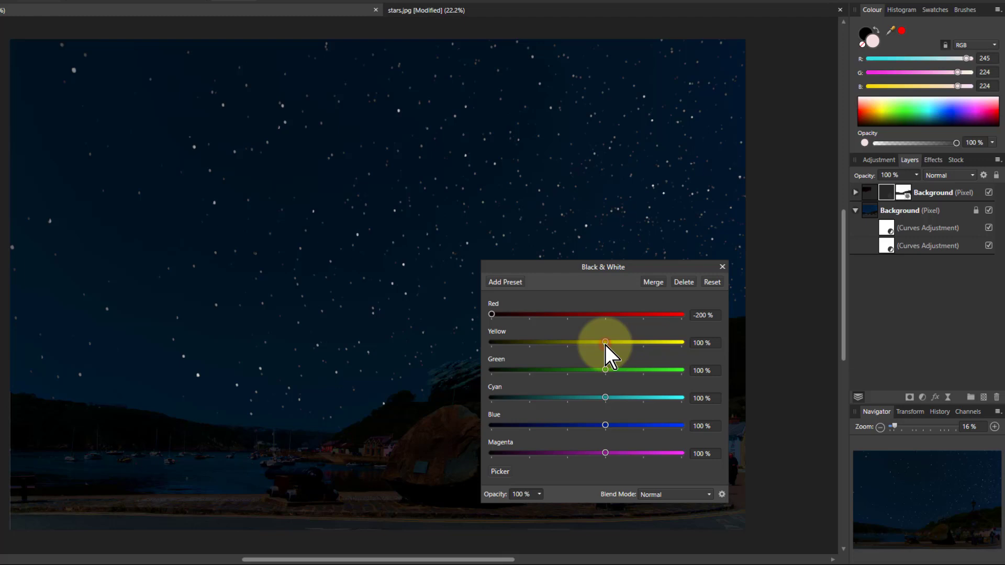
mouse_move(605, 344)
mouse_down()
mouse_move(522, 346)
mouse_move(661, 347)
mouse_move(622, 346)
mouse_up()
drag(525, 347, 692, 369)
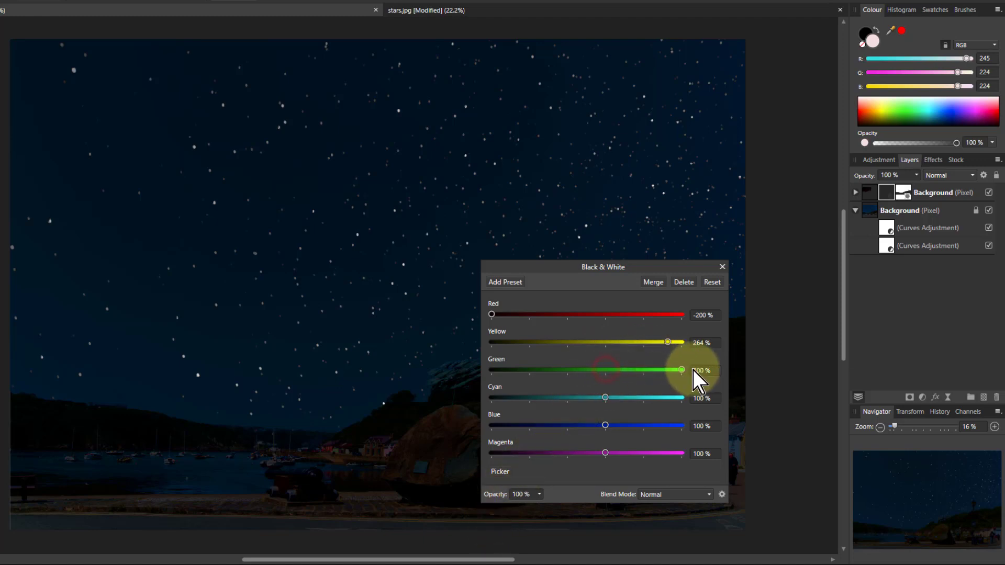
Step: Set the Black & White Green to about 26%, Blue to -68% and Magenta to 140%
drag(560, 372, 666, 424)
drag(598, 430, 694, 428)
drag(608, 432, 550, 434)
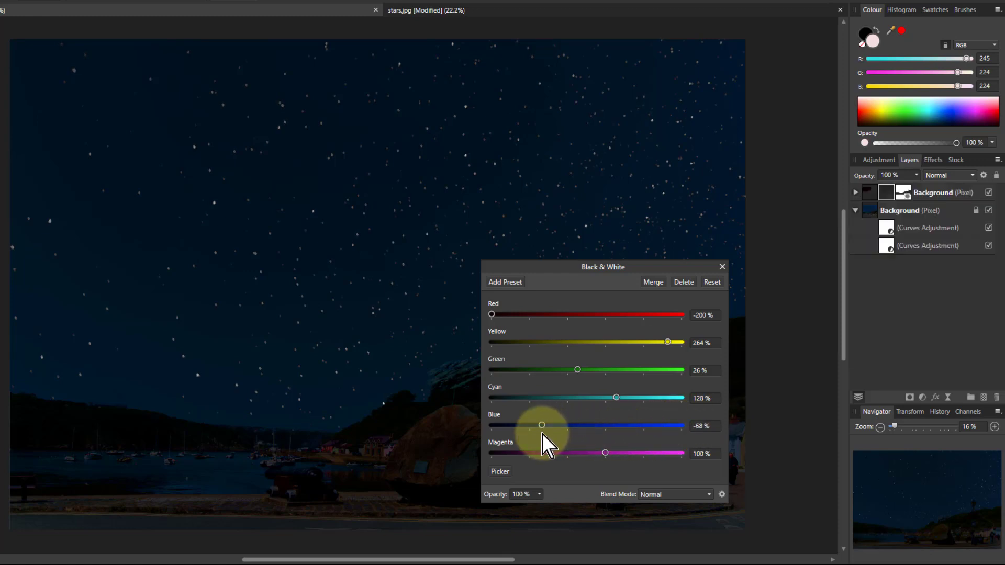
mouse_move(602, 455)
mouse_down()
mouse_move(689, 456)
mouse_move(573, 461)
mouse_move(621, 461)
mouse_up()
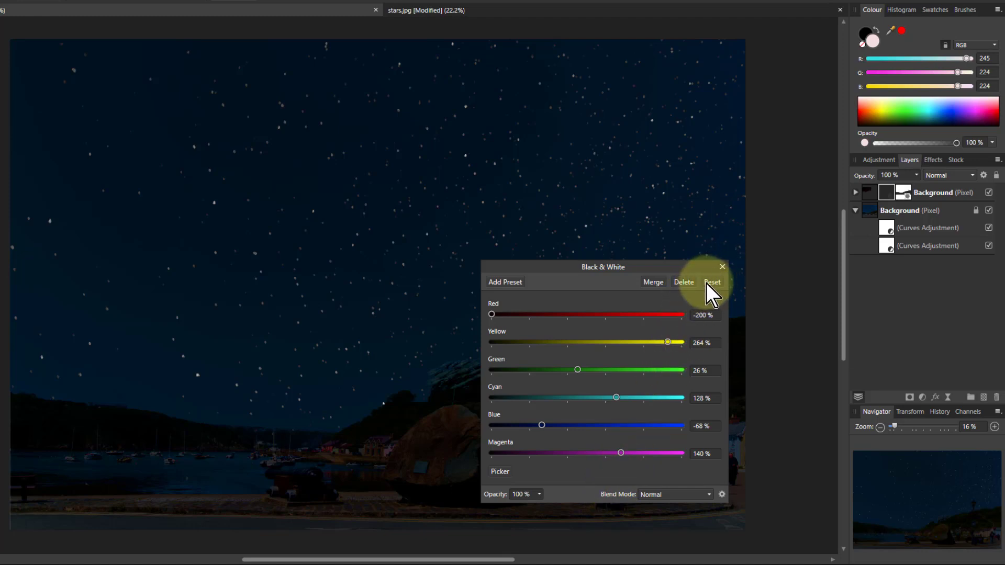
Step: Close the Black & White settings, then add a new mask to the expanded top star layer
click(722, 266)
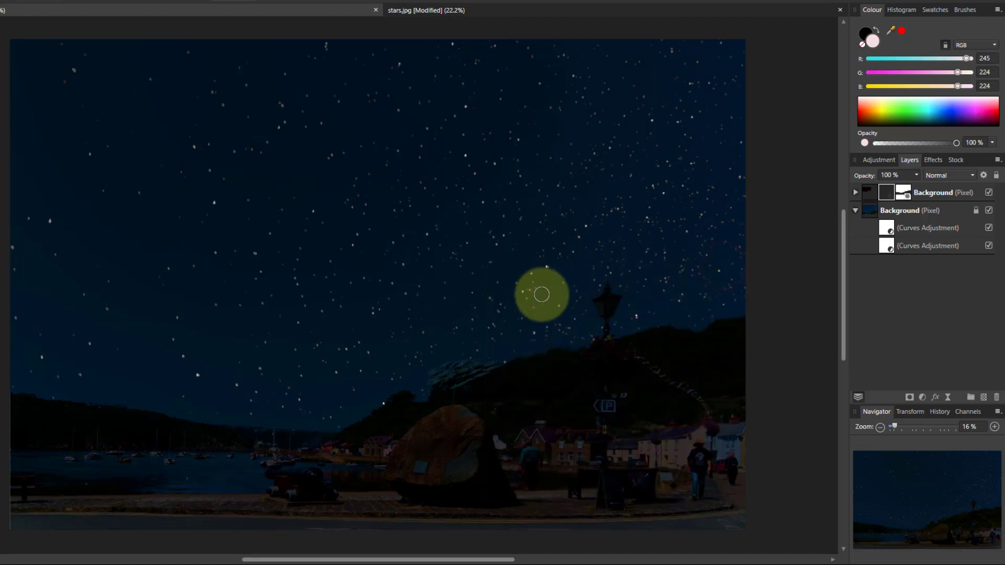
click(853, 195)
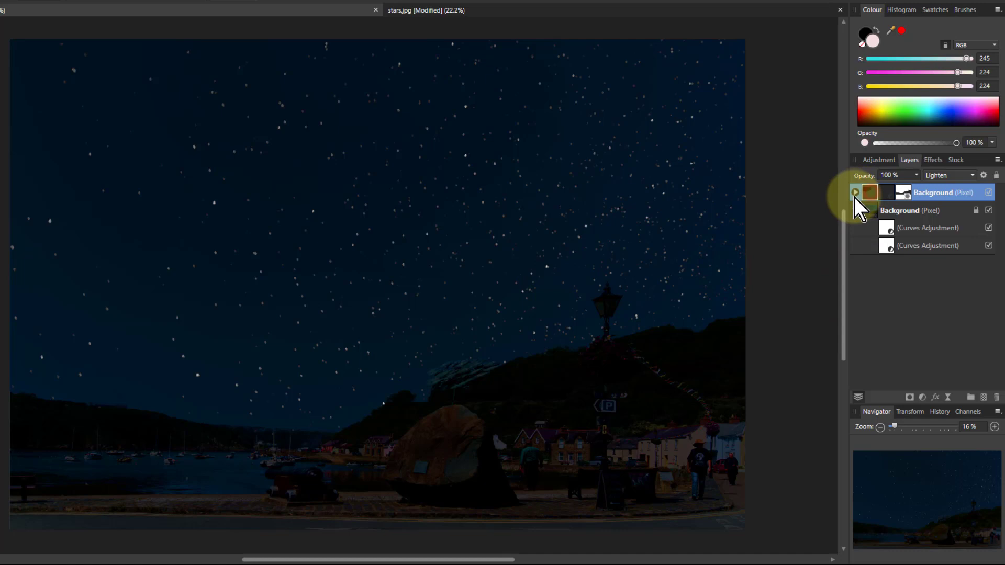
click(854, 193)
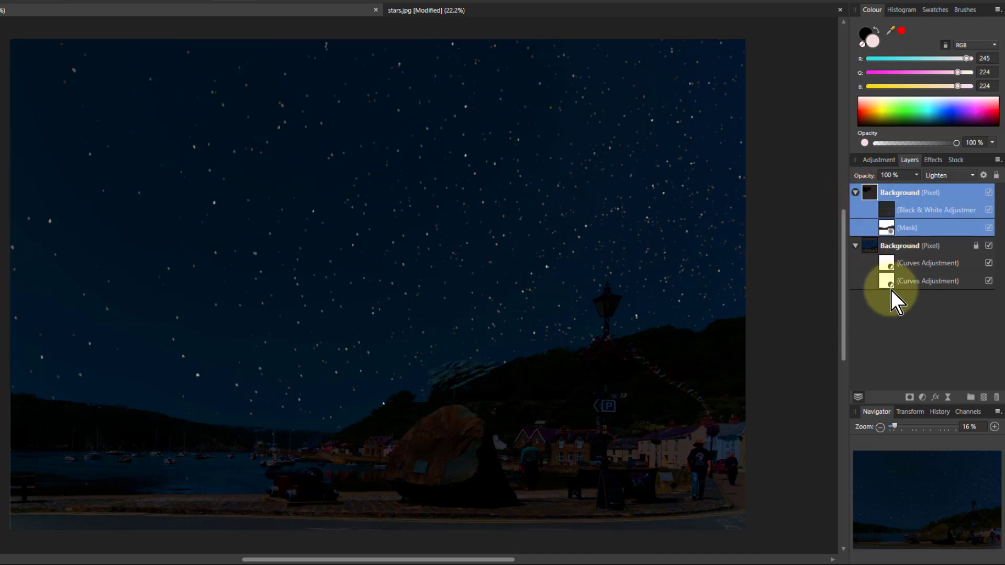
click(908, 397)
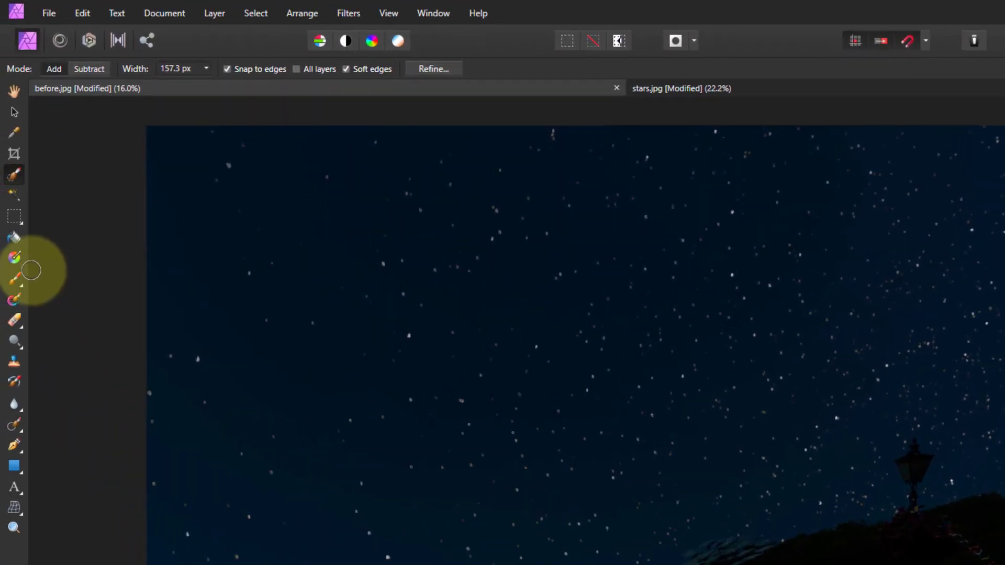
Step: Draw a linear gradient on the mask from the top of the sky down to the horizon
click(14, 258)
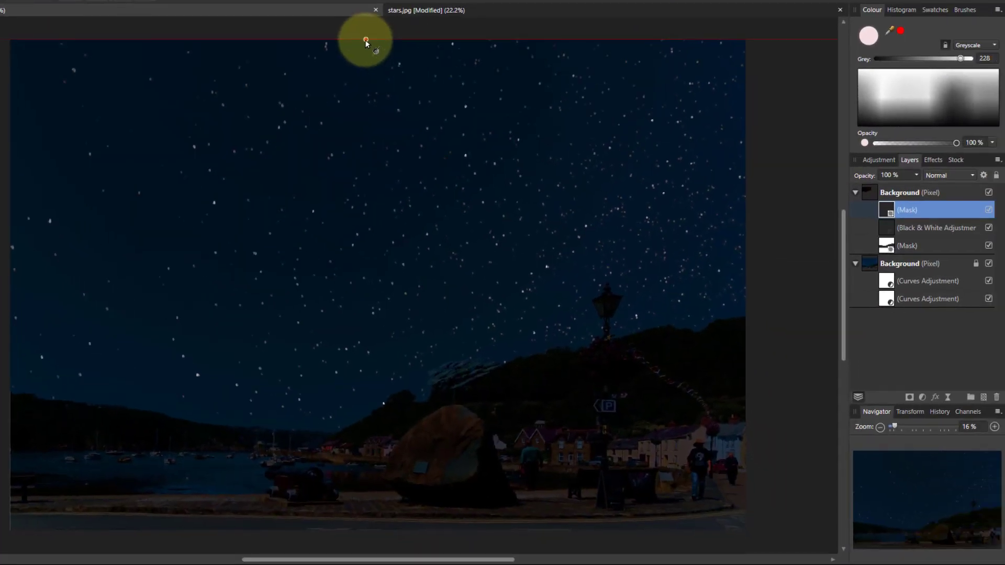
drag(577, 116, 576, 170)
drag(366, 94, 363, 449)
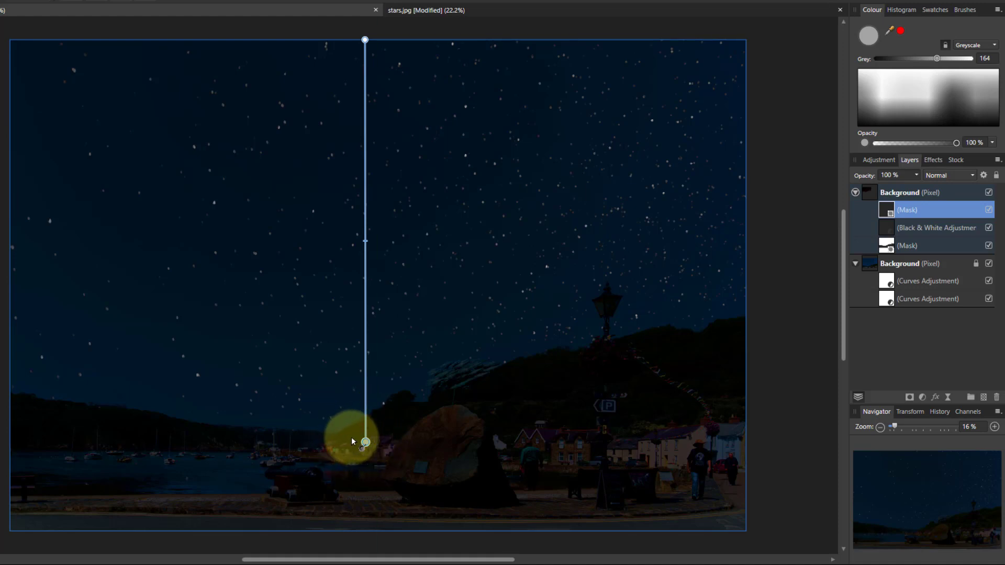
Step: Adjust the gradient's stop greys between black and mid grey, and angle its top end left
click(937, 59)
drag(937, 61, 890, 70)
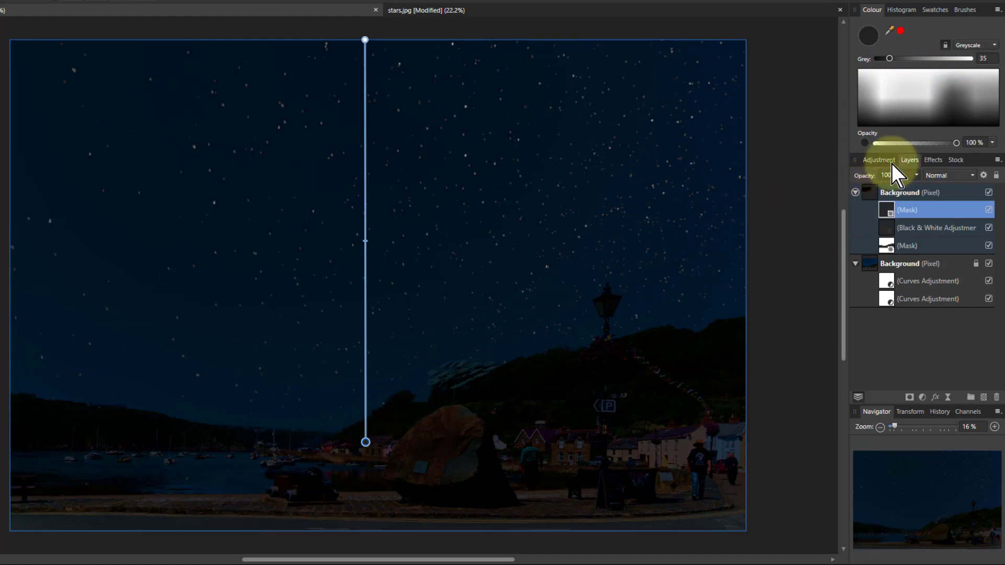
drag(888, 58, 863, 61)
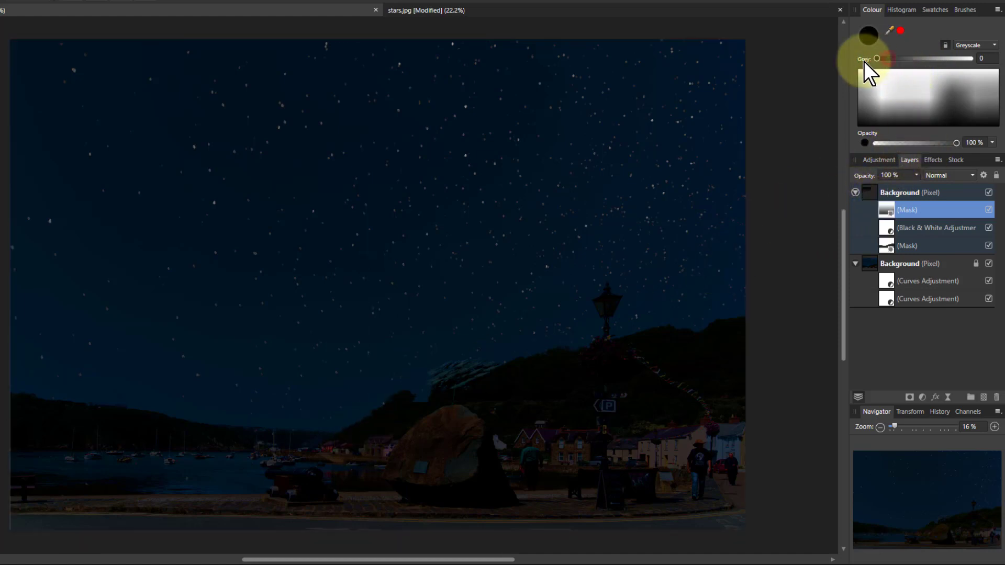
click(532, 198)
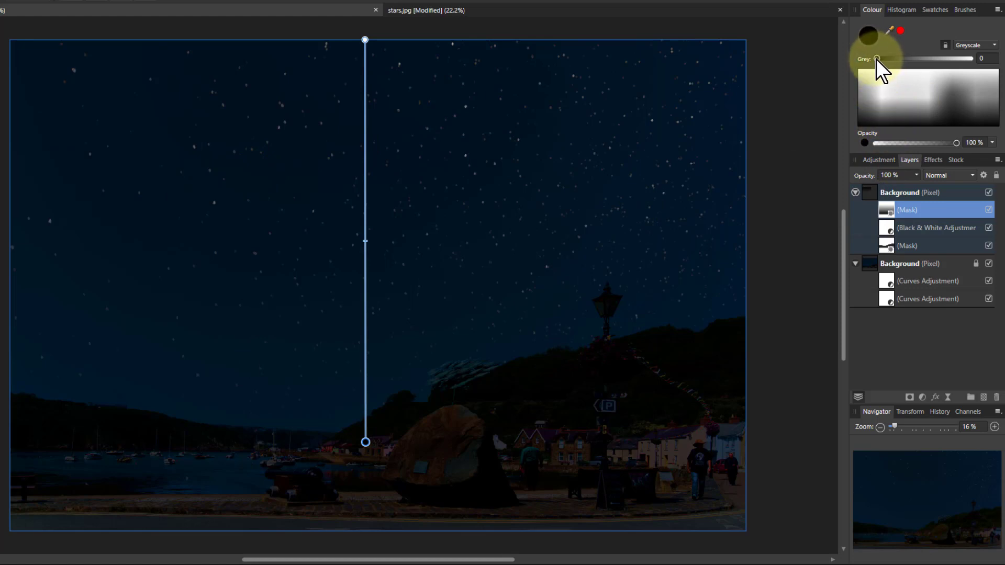
drag(874, 58, 905, 61)
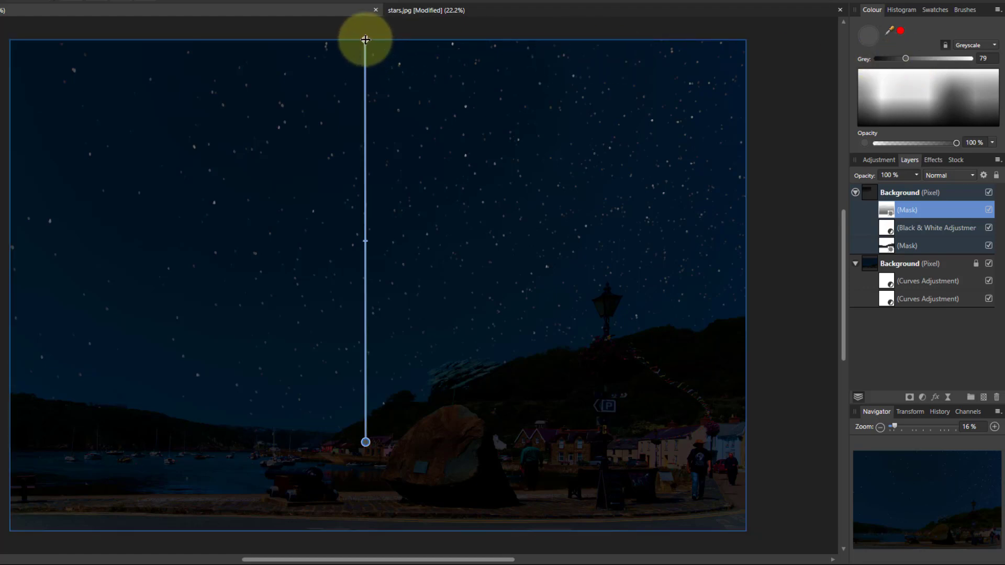
drag(362, 39, 193, 68)
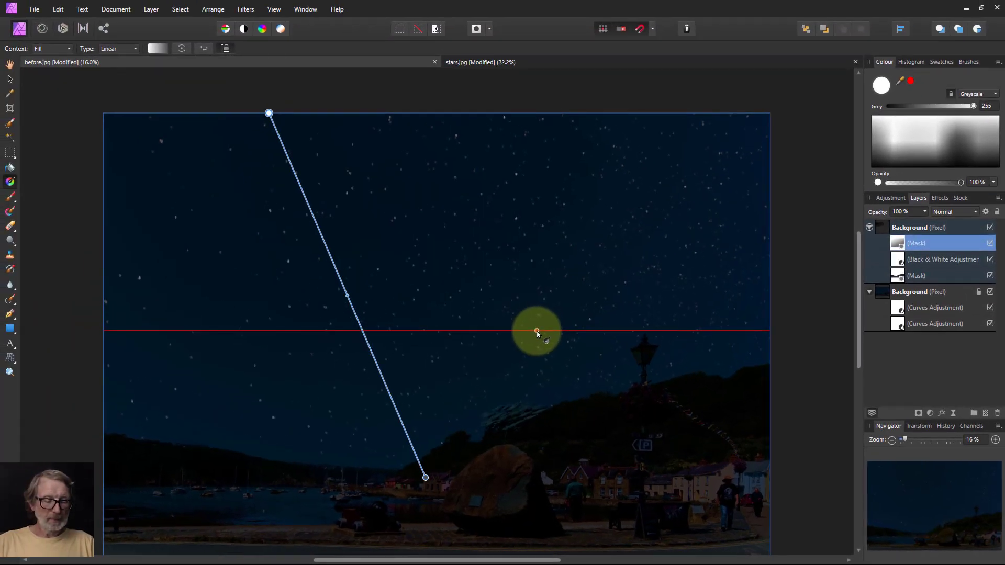
Step: Switch to the Pan tool and step back through the History list to compare earlier edits
click(10, 64)
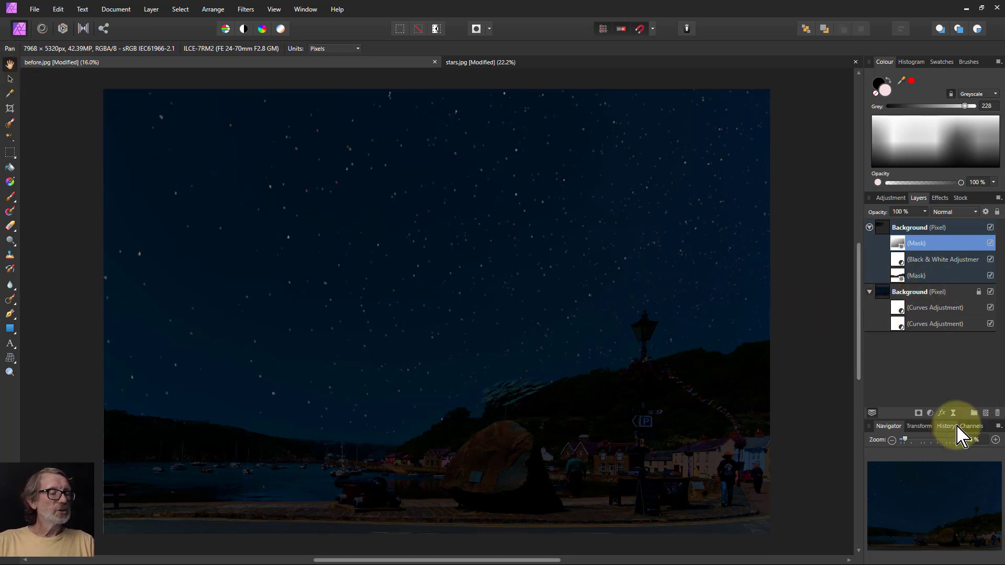
click(947, 427)
mouse_move(995, 441)
mouse_down()
mouse_move(824, 444)
mouse_move(996, 441)
mouse_up()
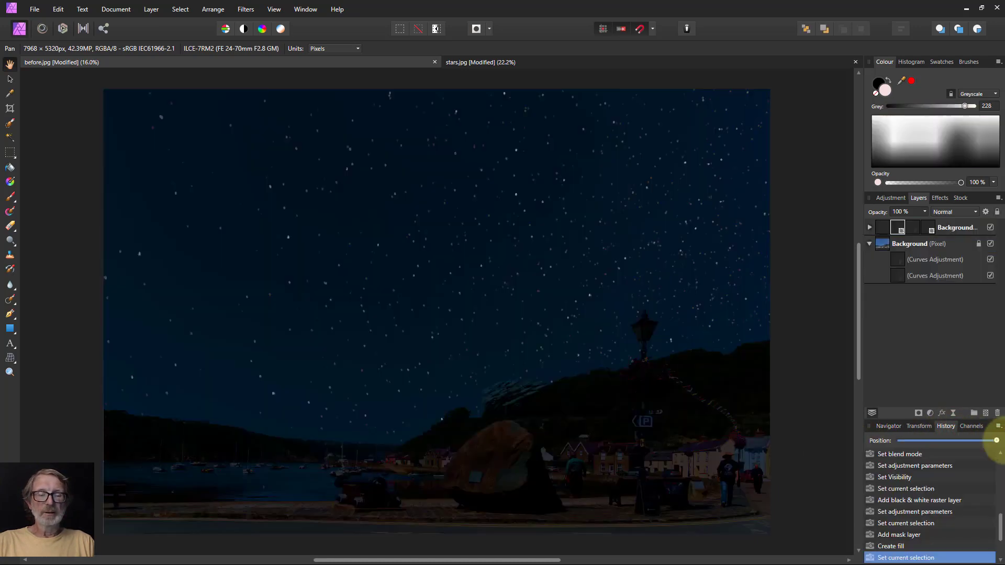